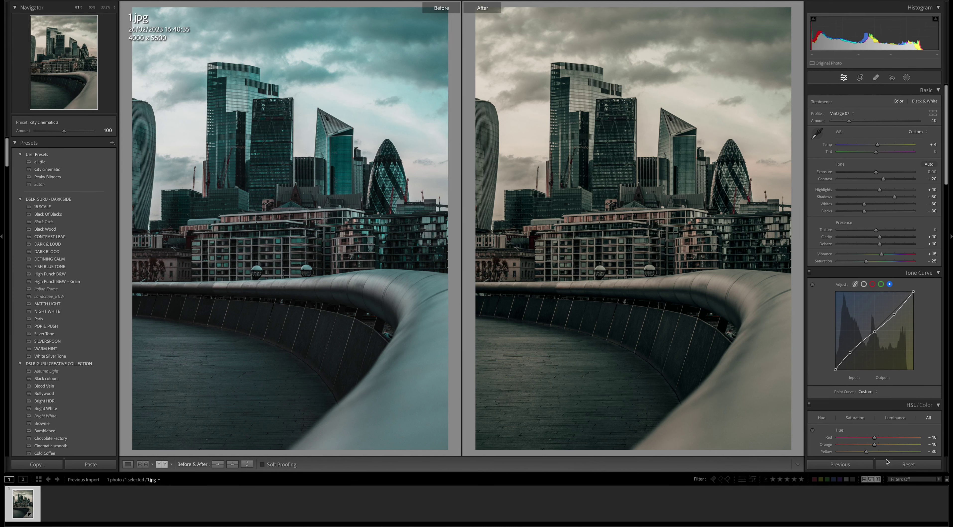
- Reset all develop adjustments on the city photo and leave the before/after comparison for the single-photo view
click(913, 465)
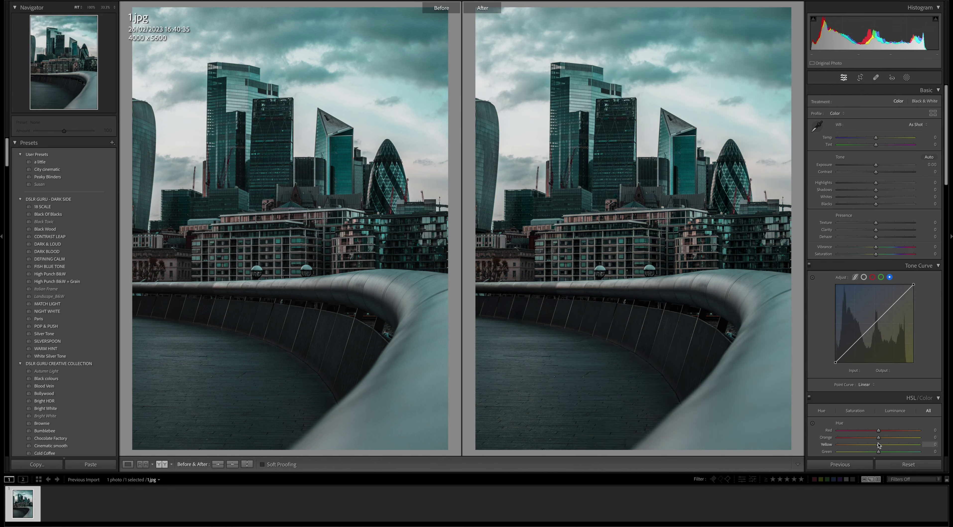
key(y)
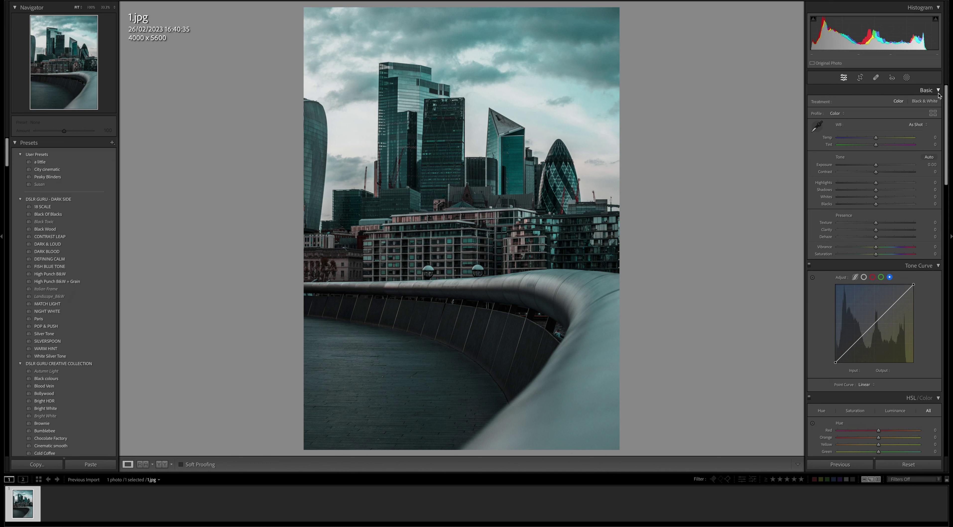
- Apply the Vintage 07 profile to the photo with an amount of 40 and close the profile browser
click(933, 113)
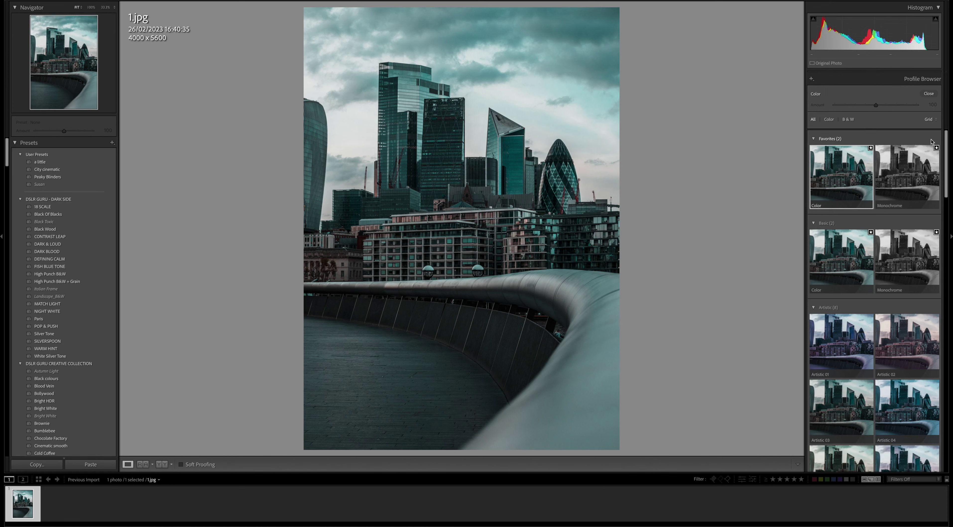
drag(946, 134, 948, 405)
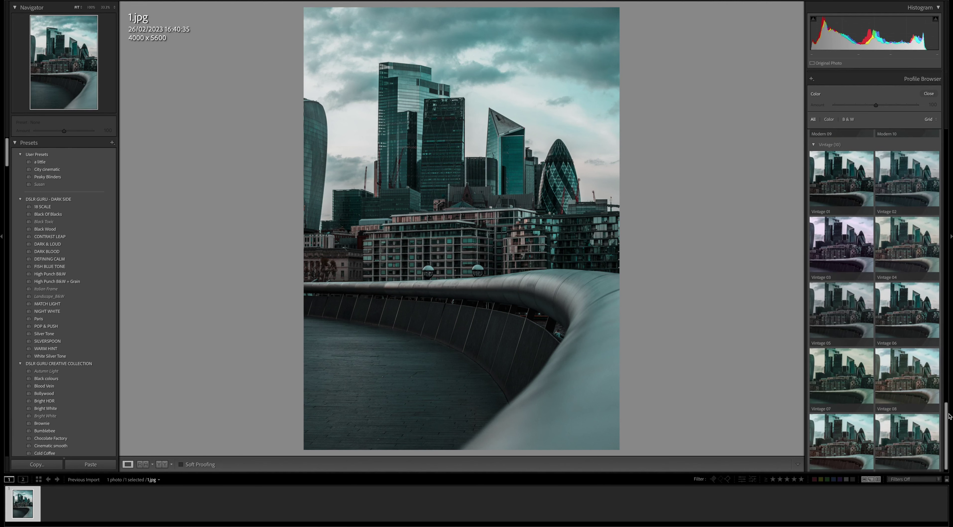
click(849, 387)
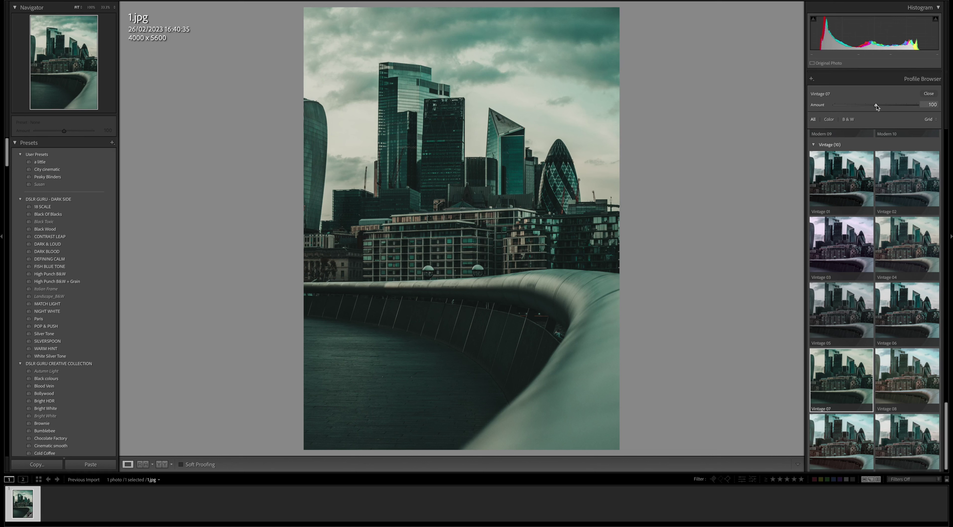
drag(877, 107, 852, 107)
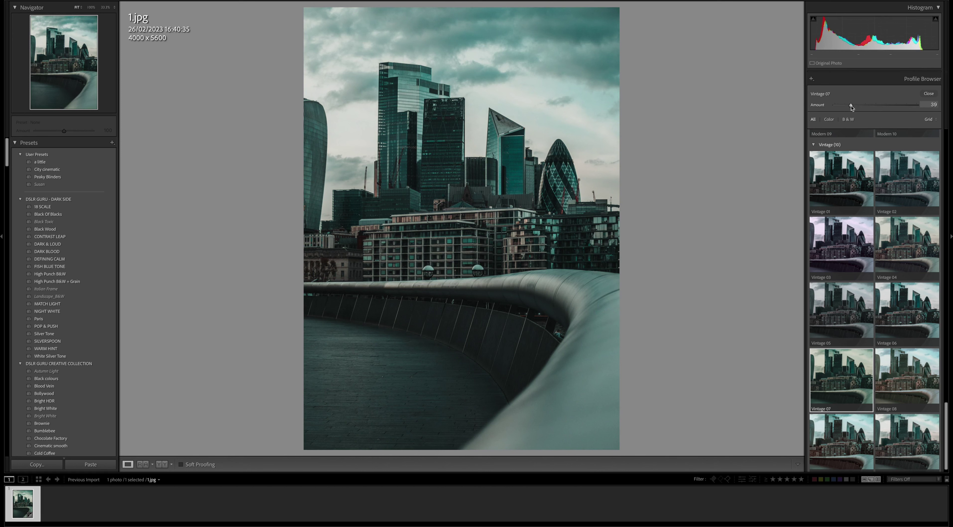
click(930, 93)
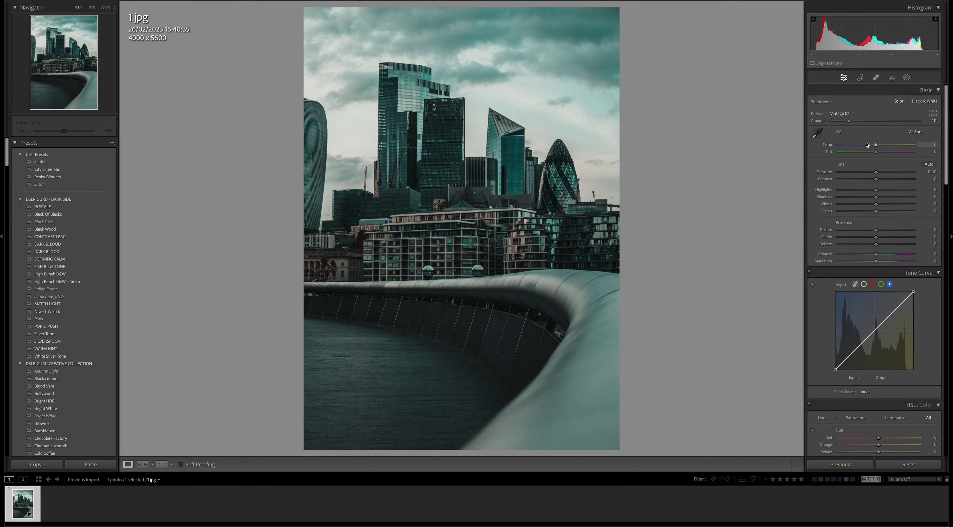
- Set the white balance Temp to +4 and the Contrast to +20
drag(876, 145, 878, 146)
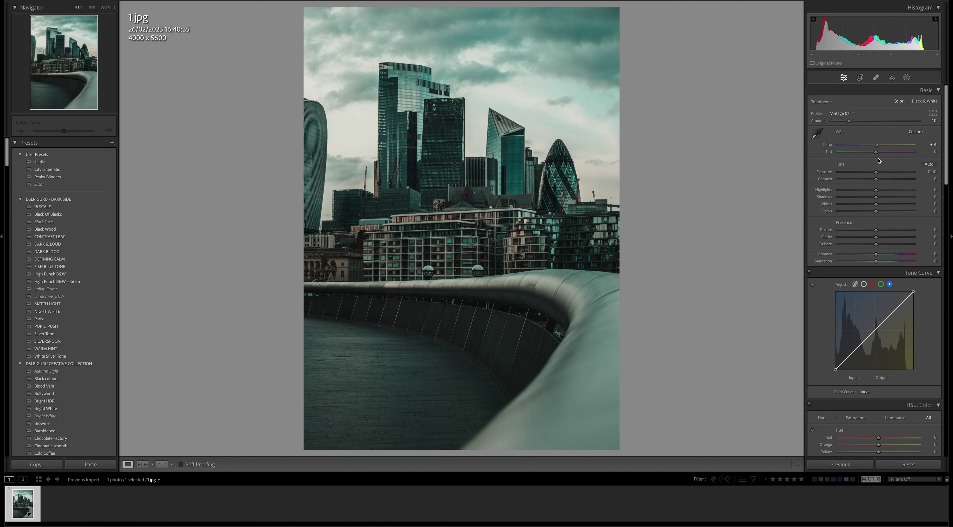
drag(877, 182, 885, 181)
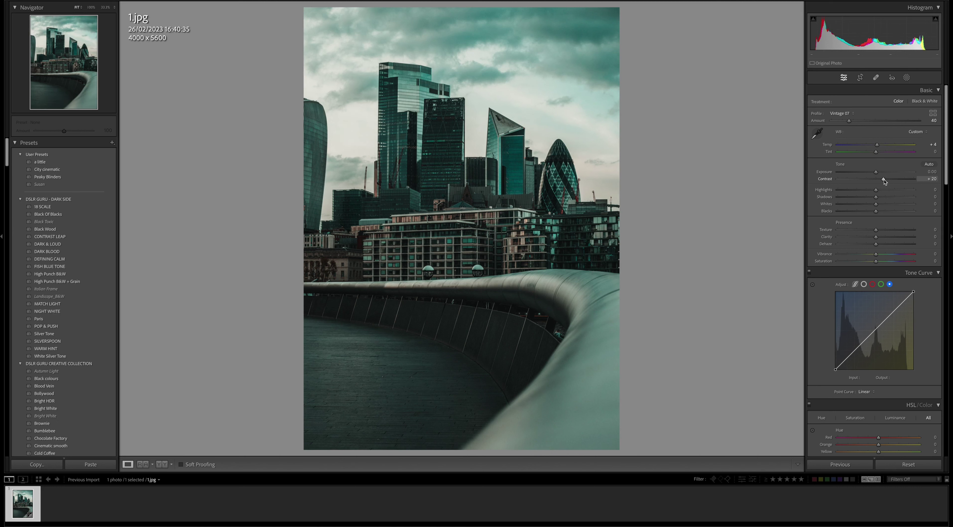
- Set Highlights to +10 and Shadows to +50, and briefly compare the photo with its original
scroll(884, 181, down, 2)
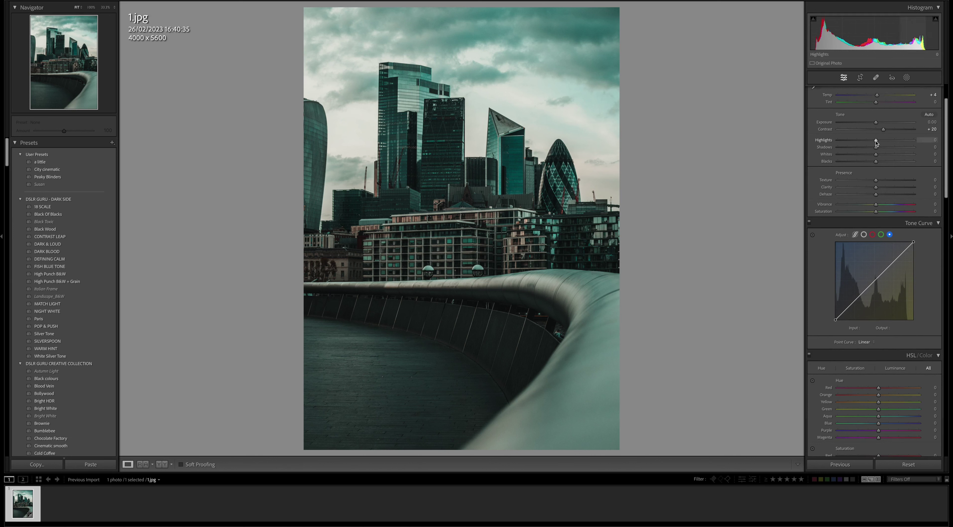
drag(876, 141, 880, 142)
drag(875, 147, 897, 149)
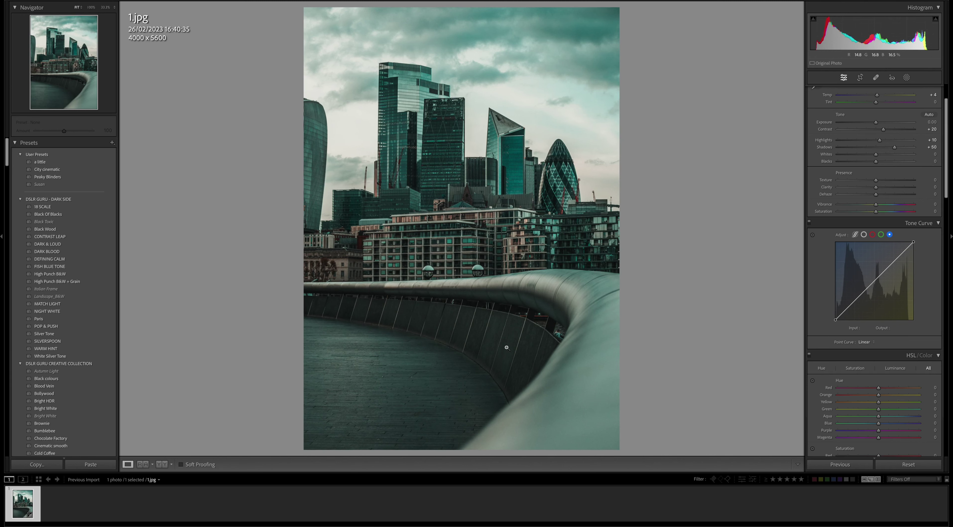
key(y)
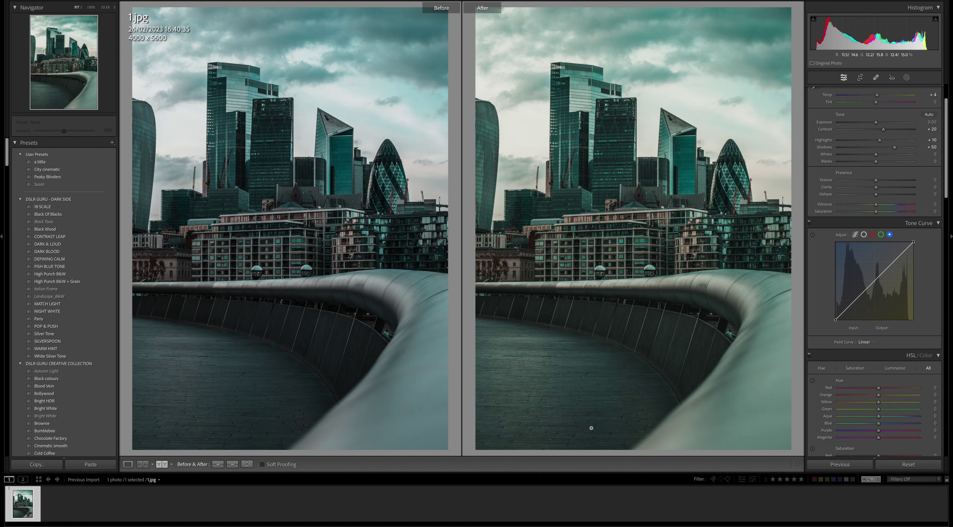
key(y)
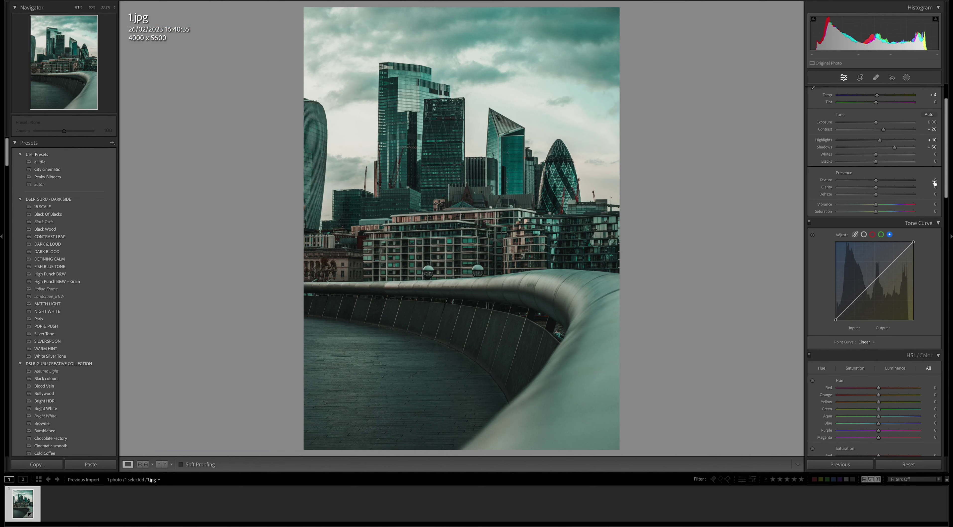
- Set both Whites and Blacks to -30 and check the result against the original photo
drag(877, 156, 865, 156)
click(865, 162)
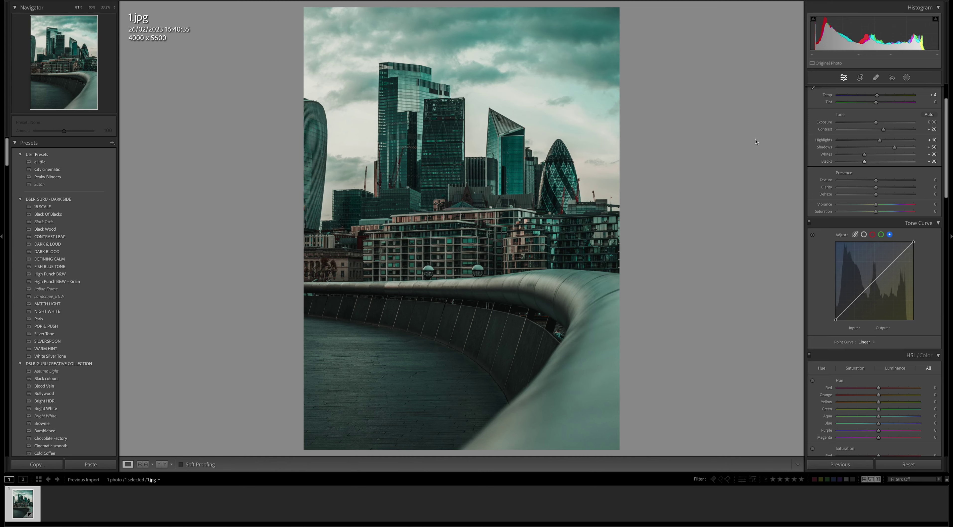
key(y)
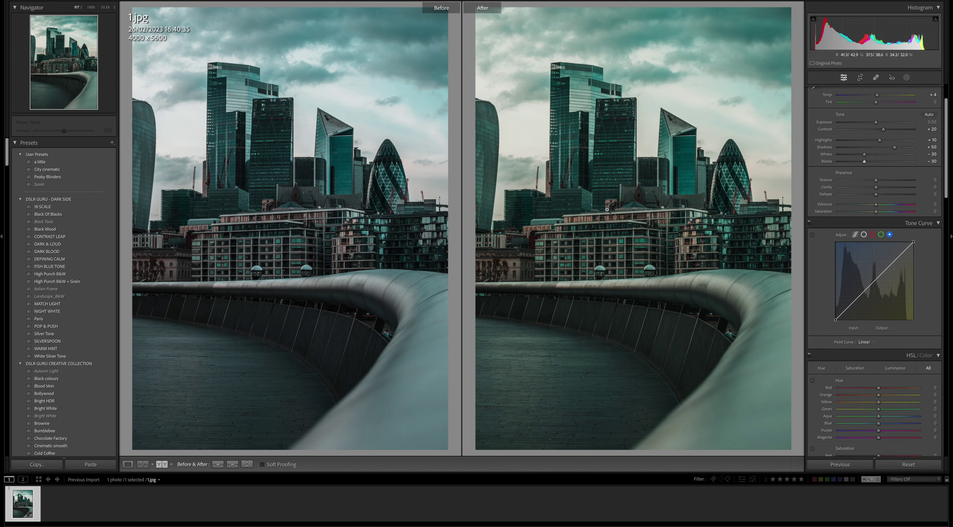
key(y)
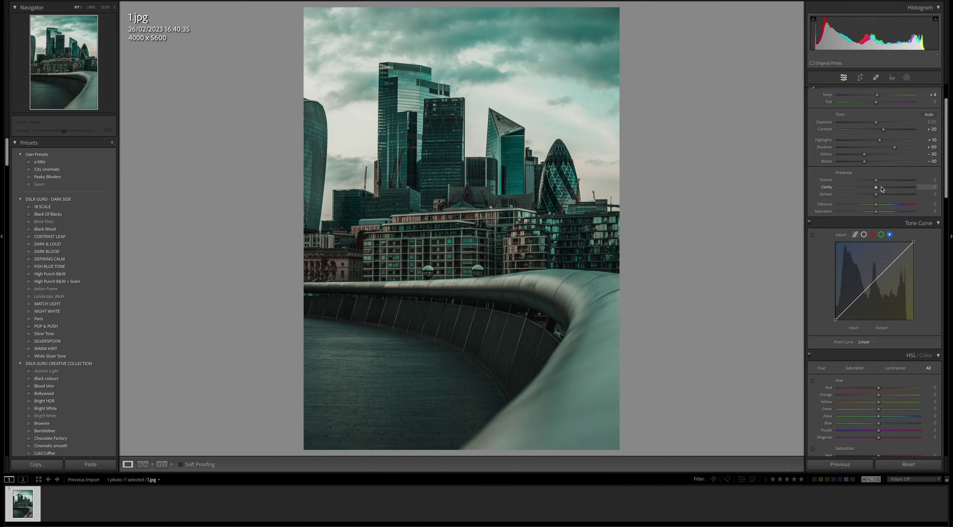
- Set Clarity and Dehaze to +10, Vibrance to +15 and Saturation to -25, and compare with the original
drag(881, 188, 881, 196)
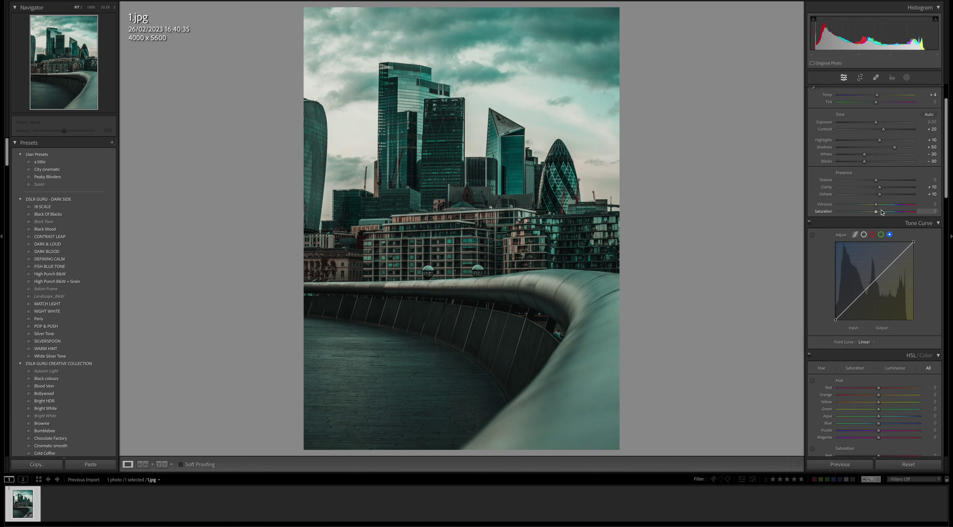
mouse_move(876, 206)
mouse_down()
mouse_move(884, 205)
mouse_move(867, 214)
mouse_up()
key(y)
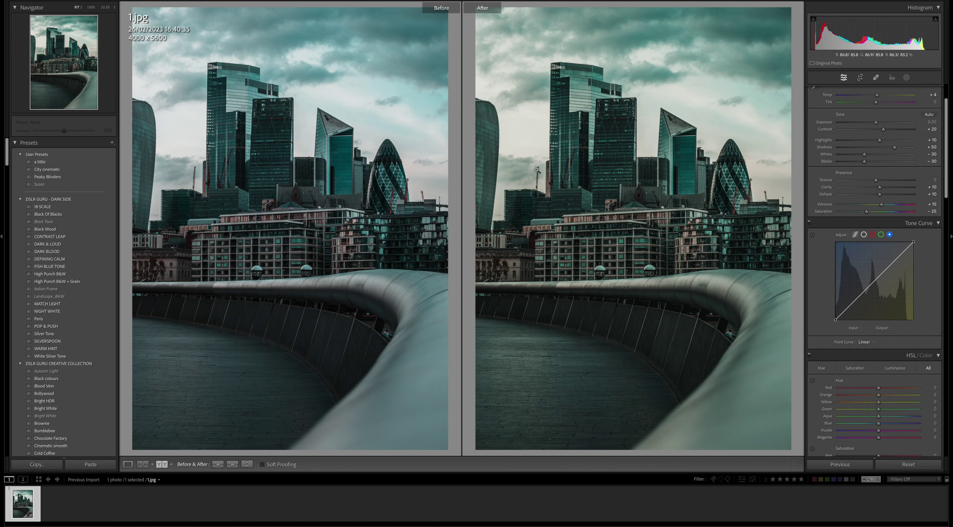
key(y)
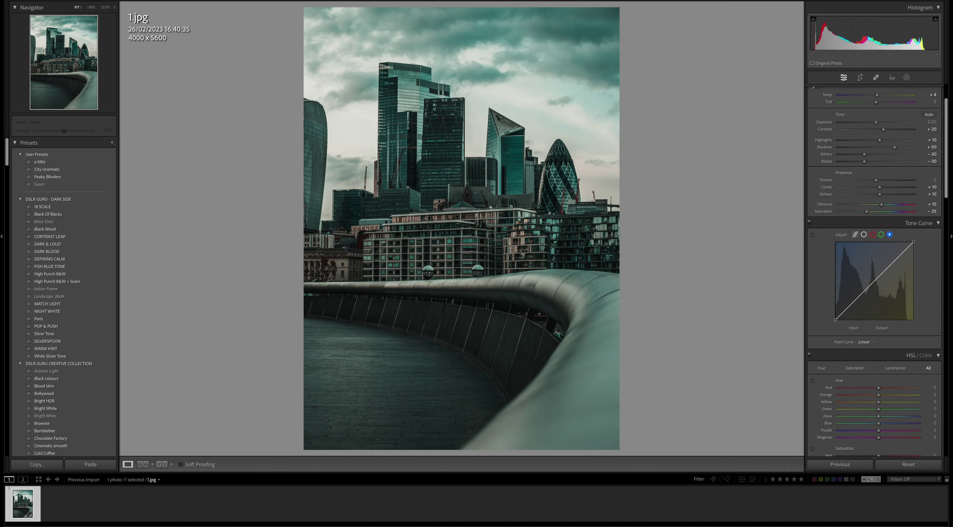
- Shape the RGB point curve with three points: slightly lifted shadows, midtones at input 128, output 119, and highlights at input 198, output 185
scroll(861, 149, down, 3)
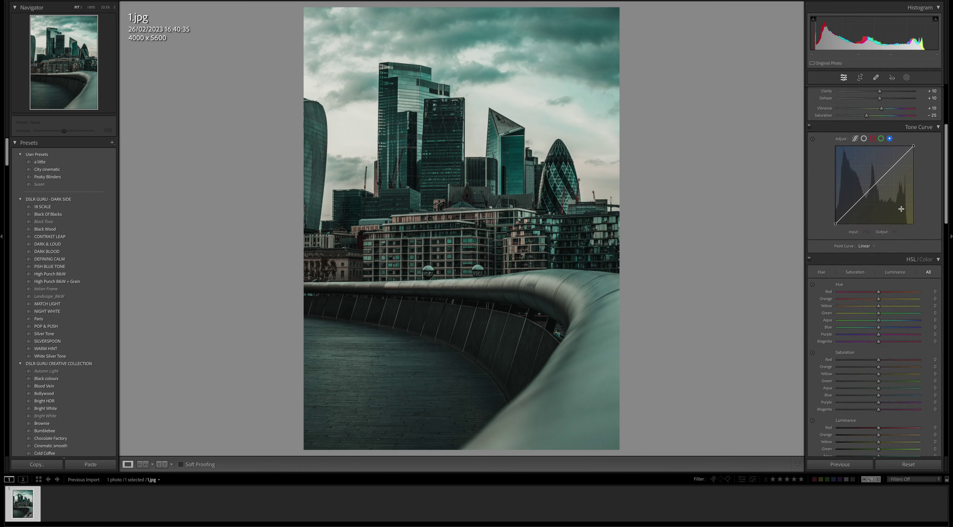
click(864, 138)
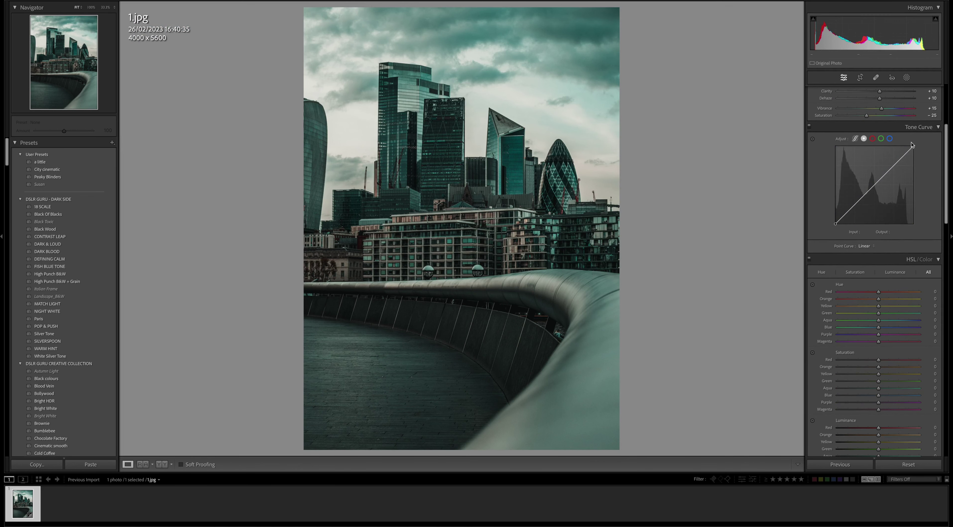
drag(896, 165, 874, 184)
click(856, 204)
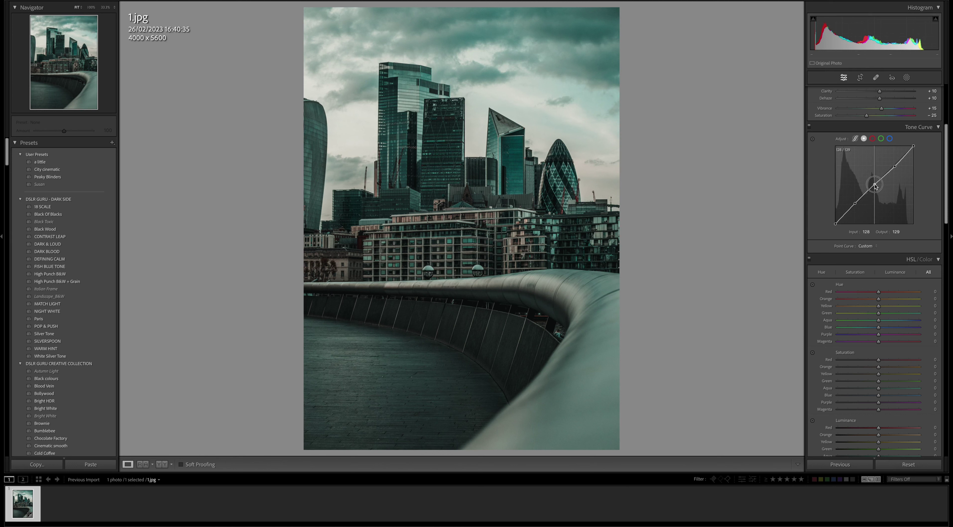
drag(875, 185, 875, 189)
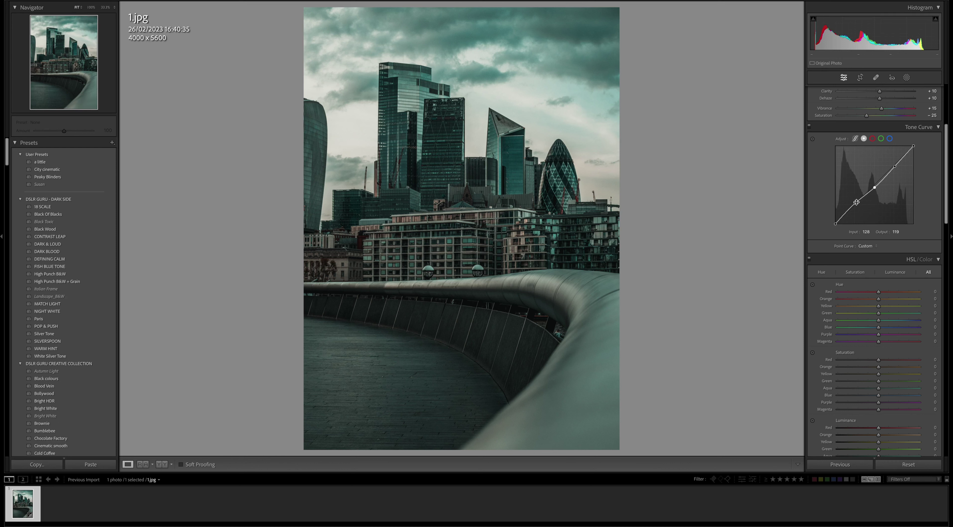
drag(856, 207, 854, 204)
click(896, 165)
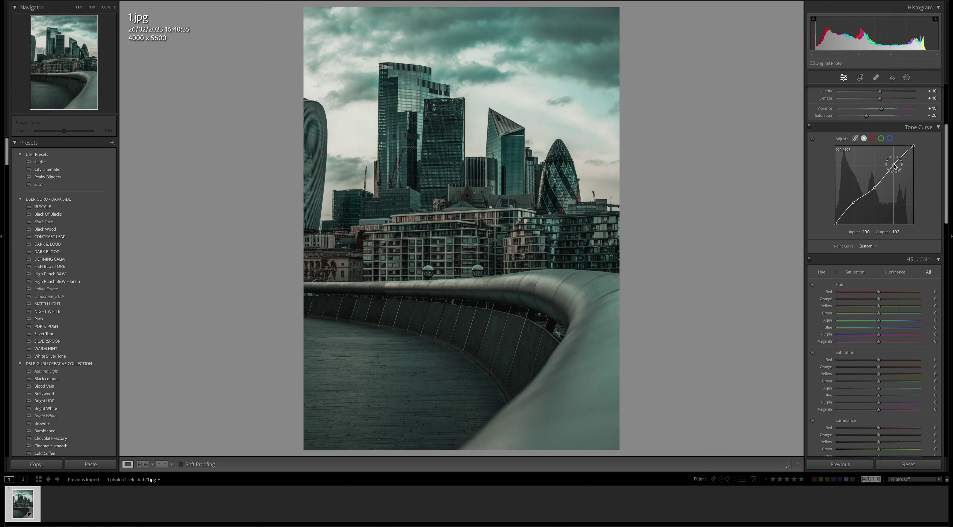
drag(896, 166, 897, 170)
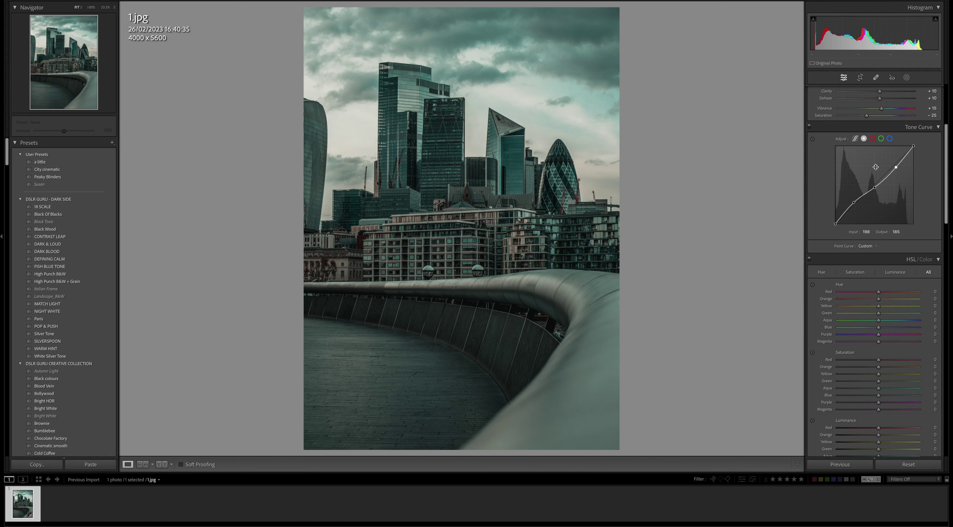
- Look through the red, green and blue curves and copy the channel settings of the RGB curve
click(873, 138)
click(882, 139)
click(890, 139)
click(874, 139)
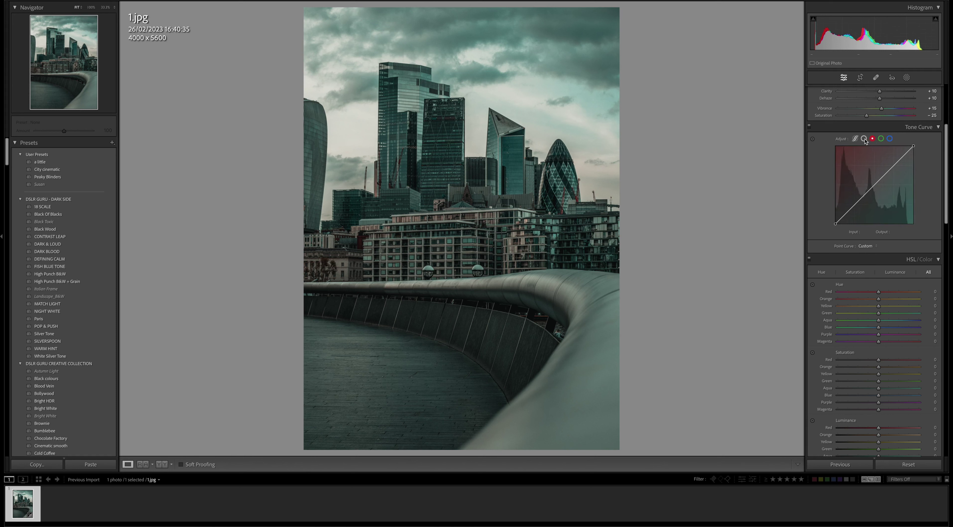
click(866, 139)
right_click(858, 164)
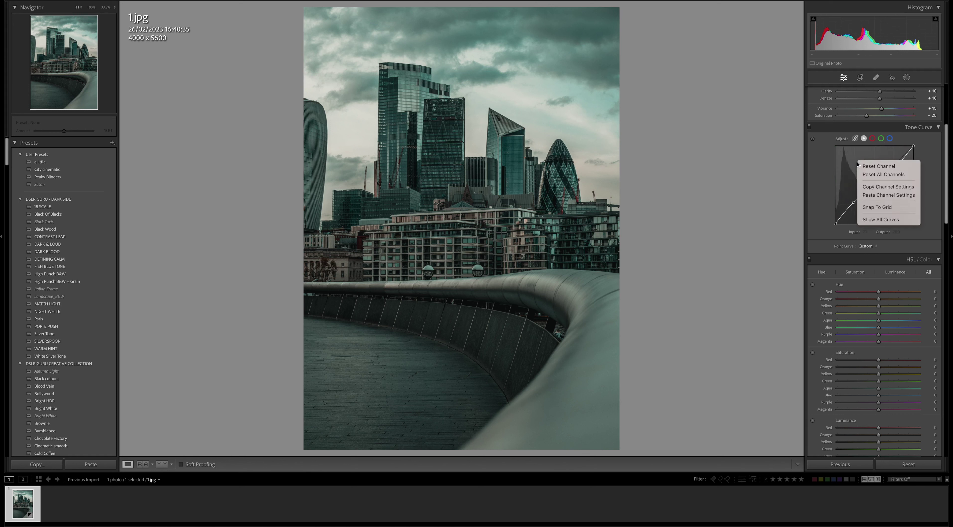
click(911, 186)
- Paste the copied curve settings into the red, green and blue channels and return to the RGB curve
click(873, 138)
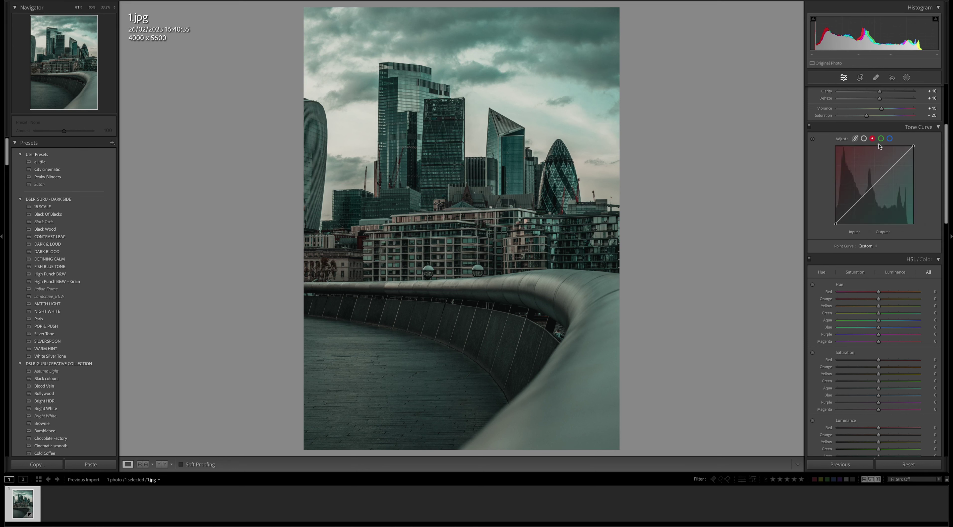
right_click(868, 159)
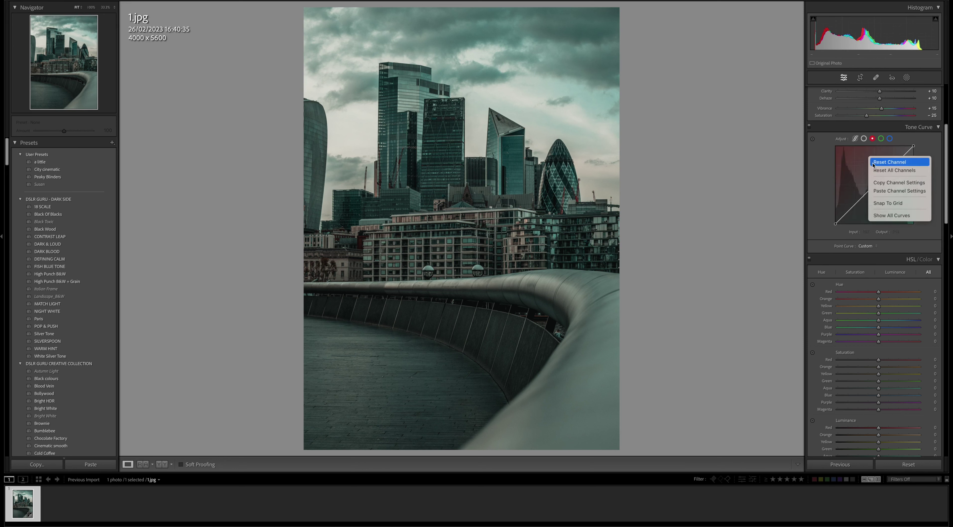
click(883, 191)
click(881, 139)
right_click(871, 166)
click(884, 192)
click(890, 139)
right_click(872, 155)
click(888, 191)
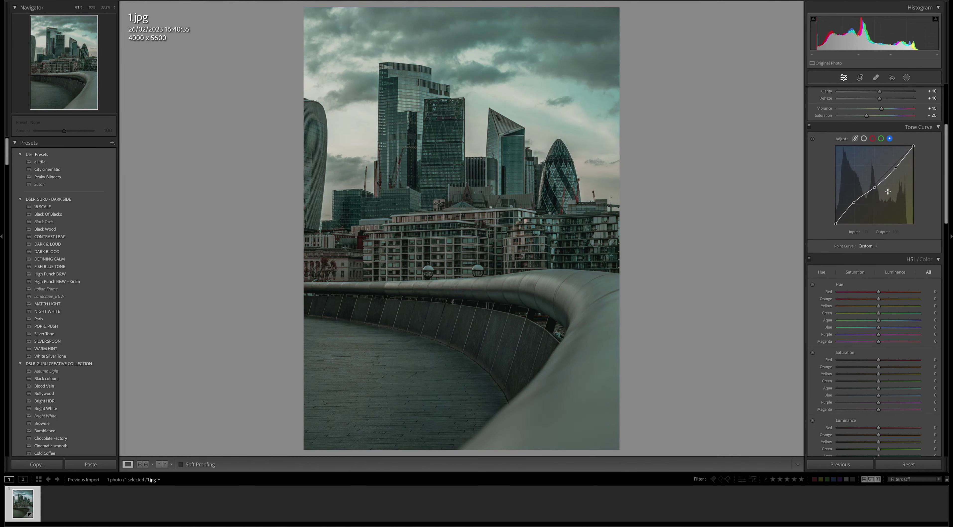
click(864, 138)
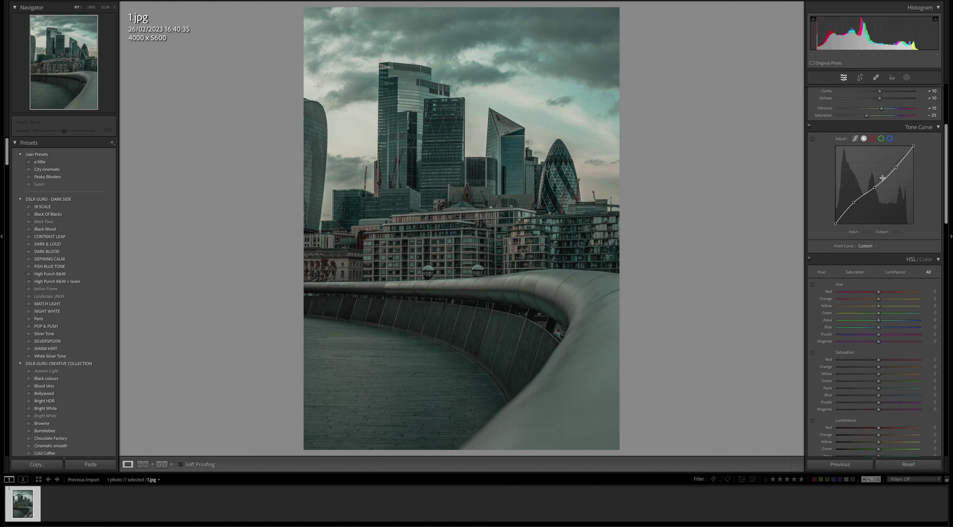
- Switch the tone curve adjustments off and on repeatedly to examine their effect on the photo, leaving them enabled
click(810, 127)
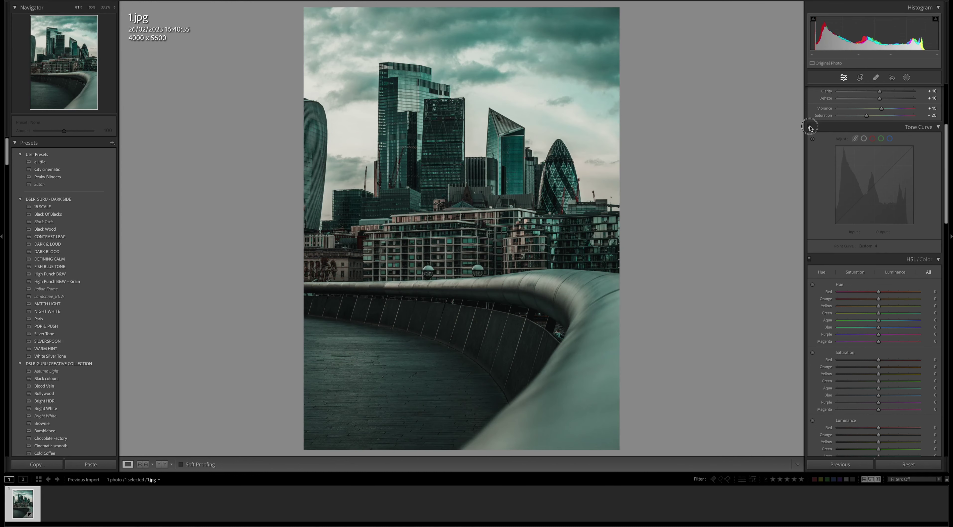
click(810, 127)
click(810, 127)
click(810, 127)
click(810, 127)
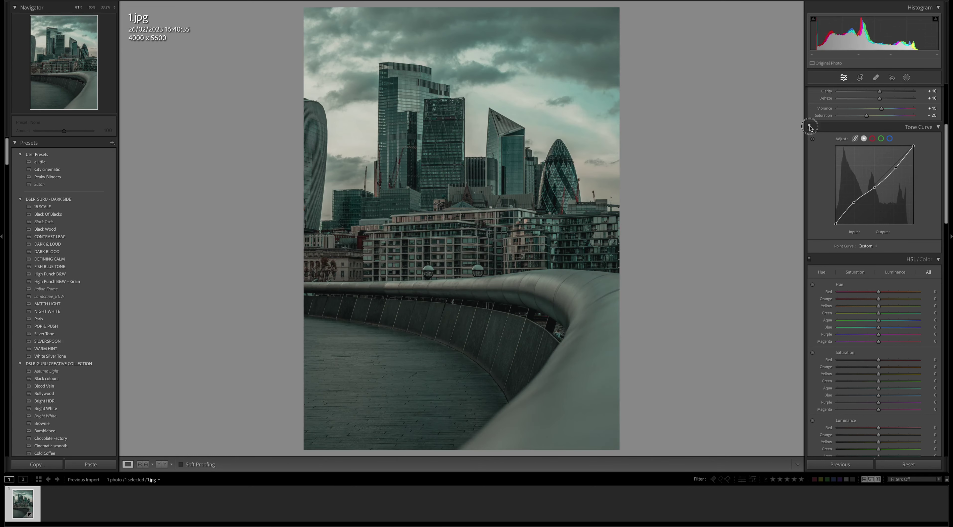
click(810, 127)
click(810, 127)
click(810, 127)
click(810, 127)
click(810, 128)
click(810, 127)
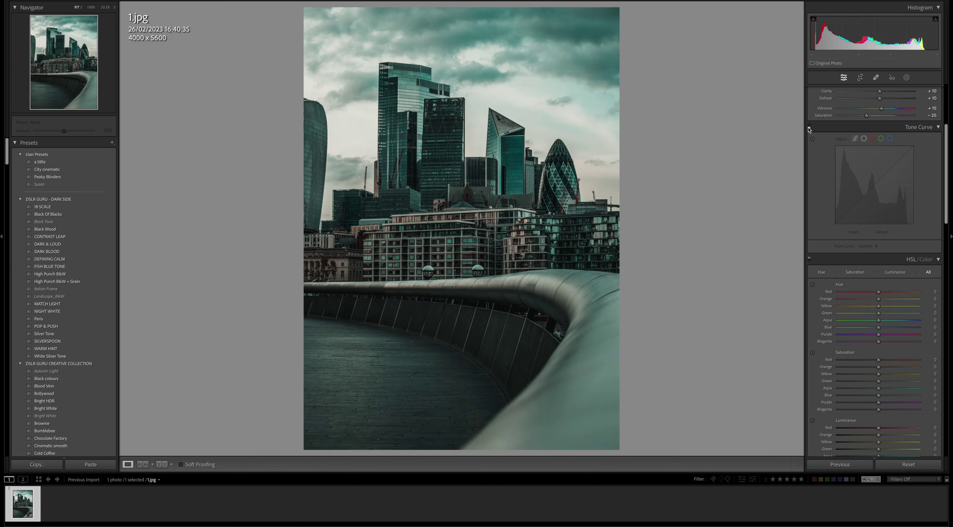
click(810, 127)
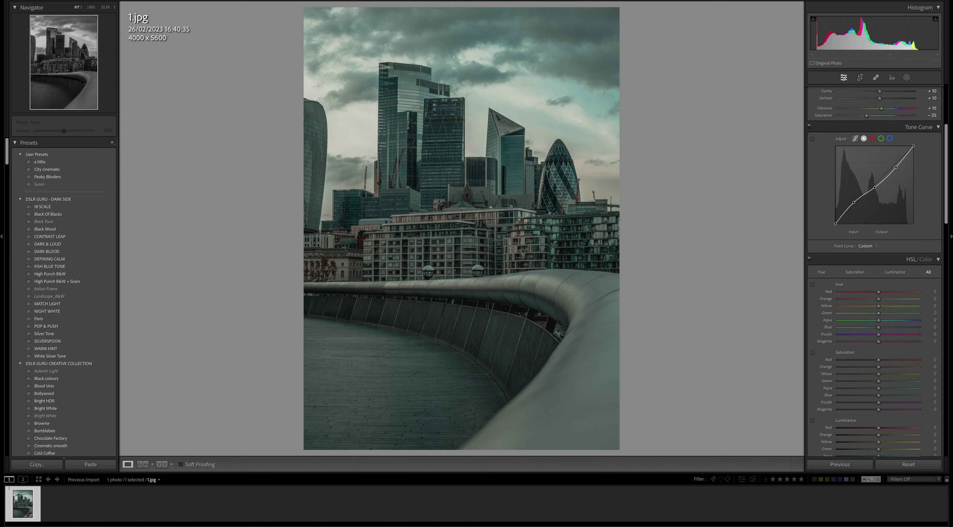
- Shift the HSL hues: red -10, orange -10, yellow -31 and blue -20
scroll(914, 302, down, 10)
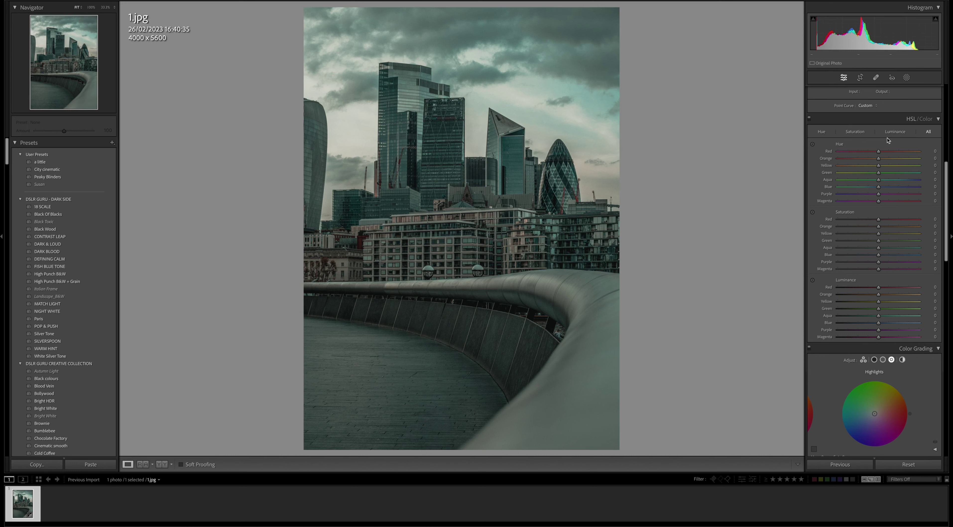
click(879, 153)
drag(879, 153, 866, 167)
drag(879, 187, 871, 190)
- Adjust the HSL saturation: orange +30, yellow -11, green -80, aqua -50 and blue -61
scroll(829, 174, down, 3)
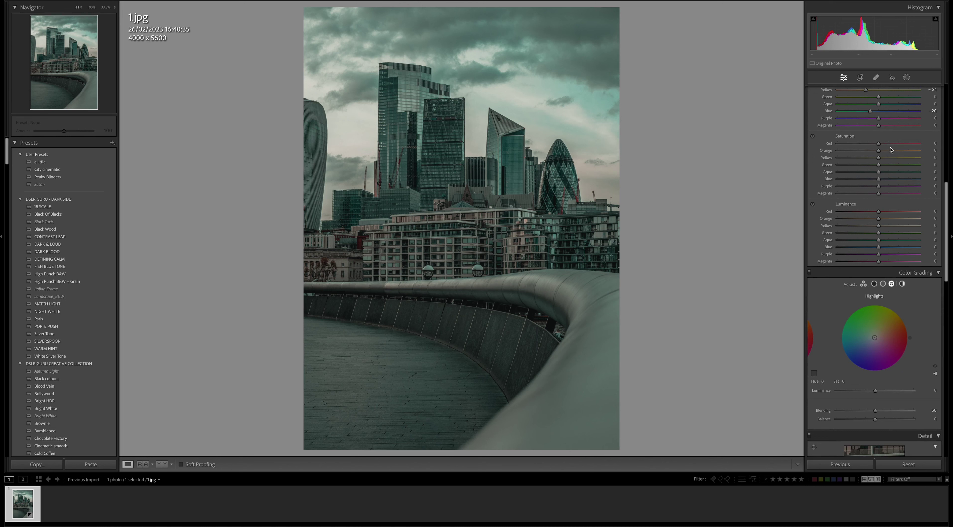
drag(879, 151, 856, 181)
- Adjust the HSL luminance: orange +10, yellow -20, aqua +19, blue +30, purple -30 and magenta -30
scroll(868, 180, down, 3)
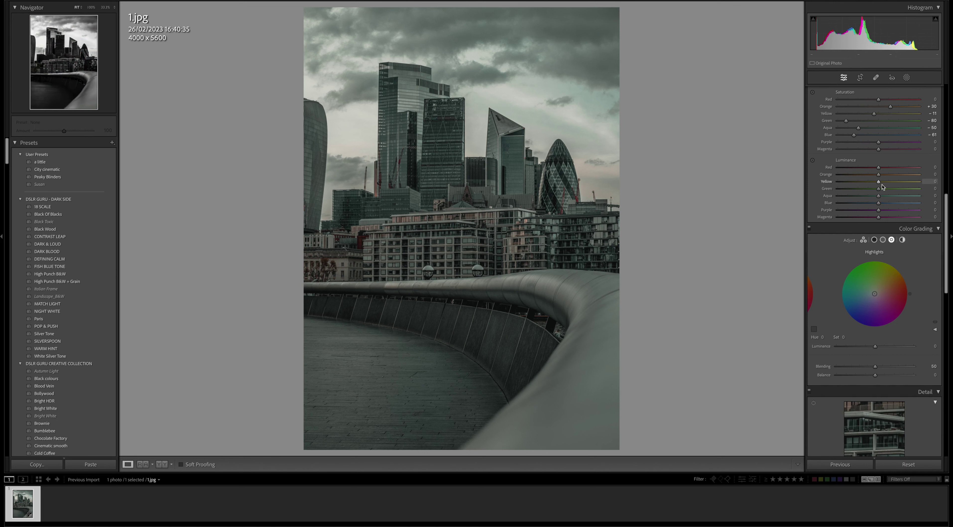
scroll(883, 185, down, 2)
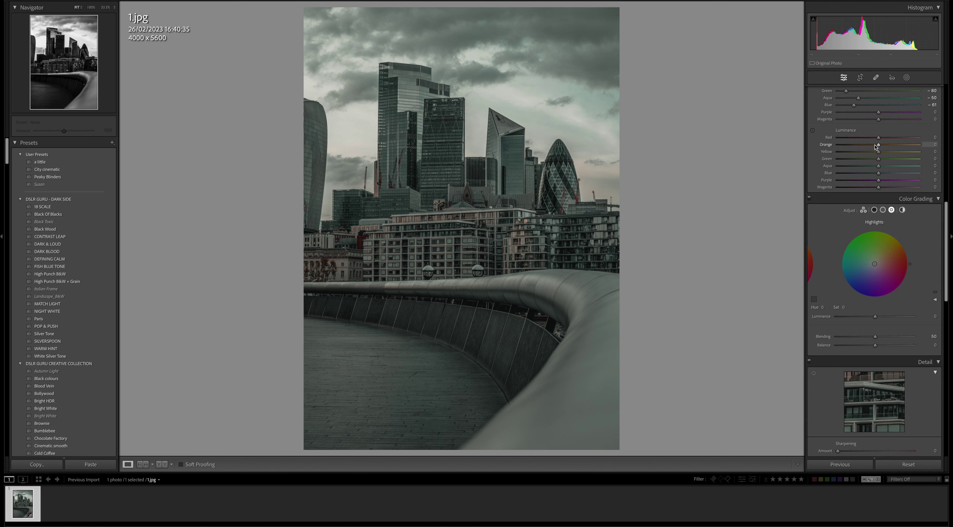
drag(879, 145, 872, 153)
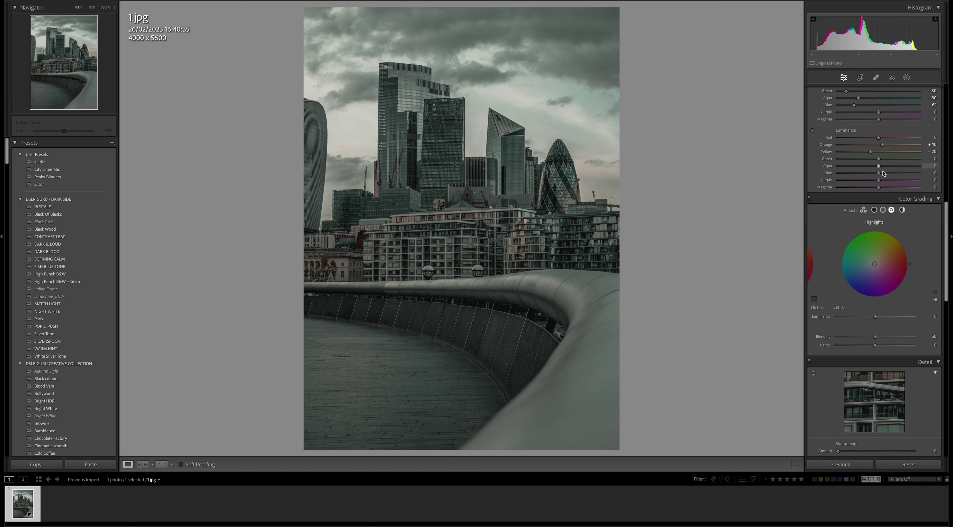
mouse_move(880, 167)
mouse_down()
mouse_move(895, 174)
mouse_move(874, 183)
mouse_up()
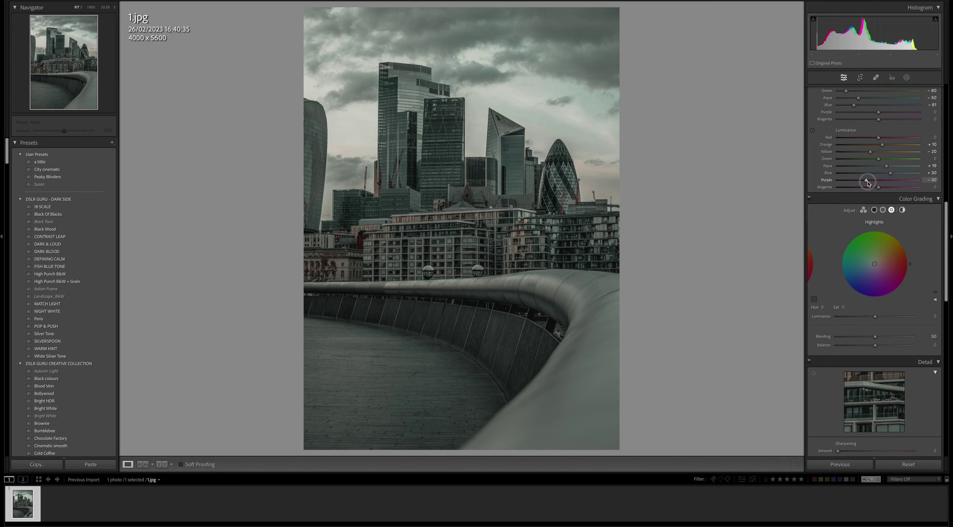
drag(879, 188, 867, 182)
- Switch the HSL adjustments off and on repeatedly to examine their effect on the photo, leaving them enabled
scroll(868, 180, up, 3)
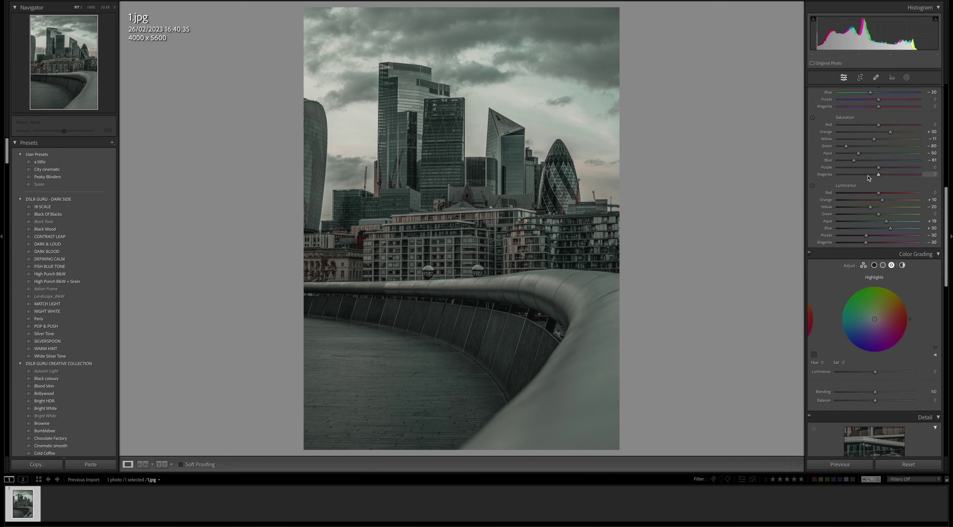
scroll(868, 178, up, 3)
scroll(869, 178, up, 4)
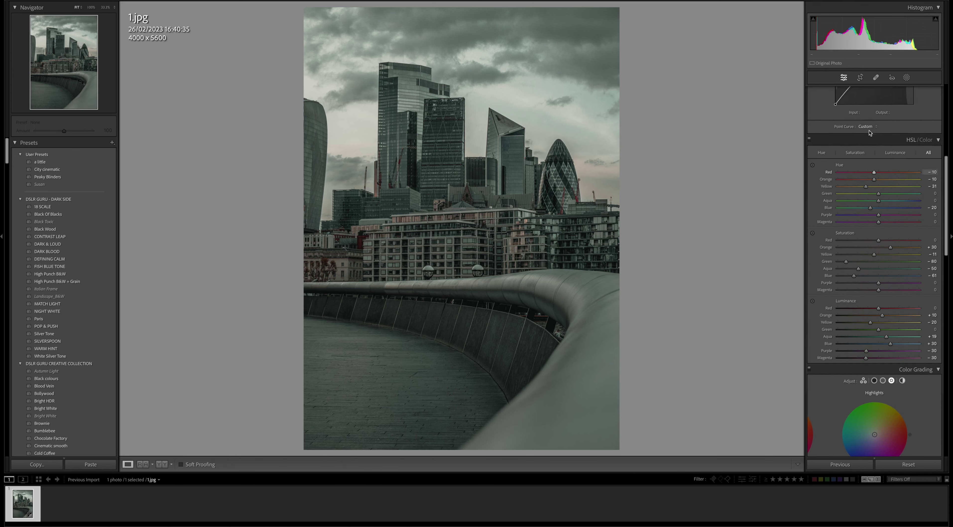
click(809, 139)
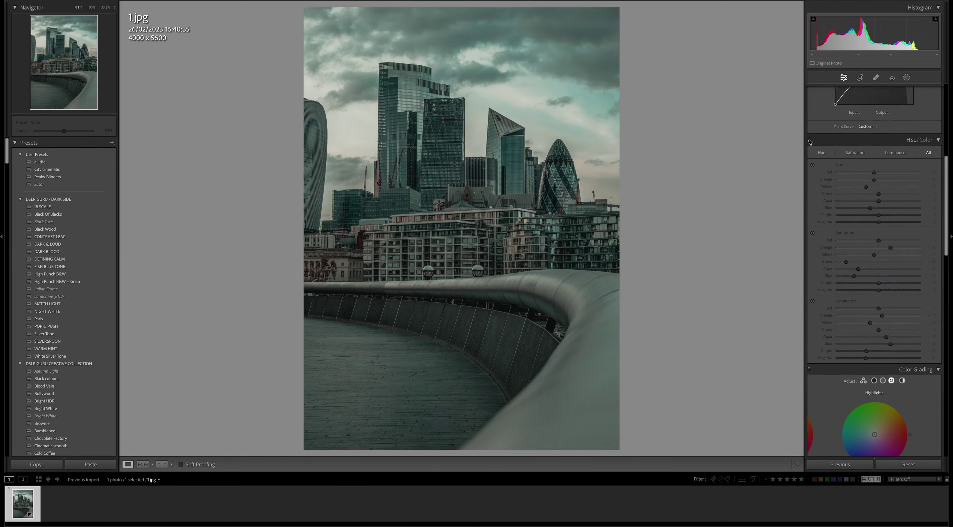
click(809, 142)
click(810, 142)
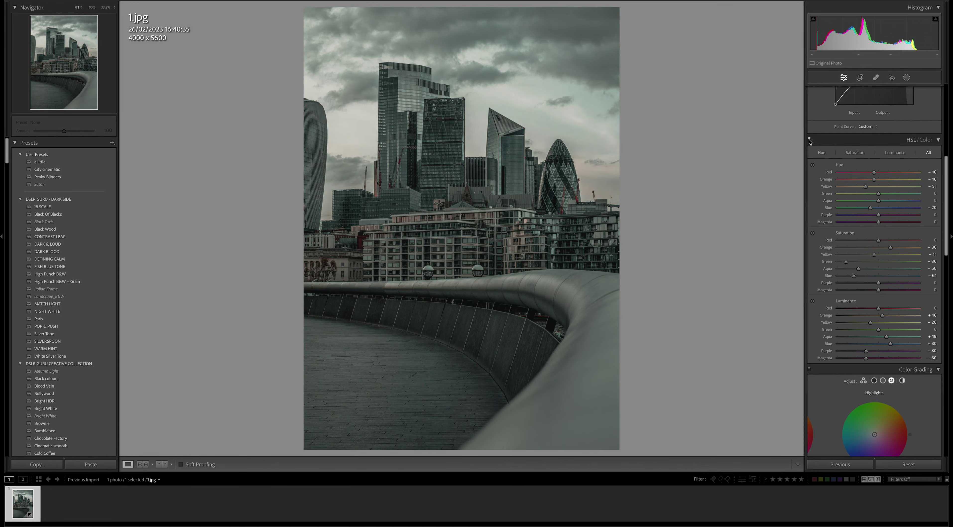
click(809, 142)
click(810, 142)
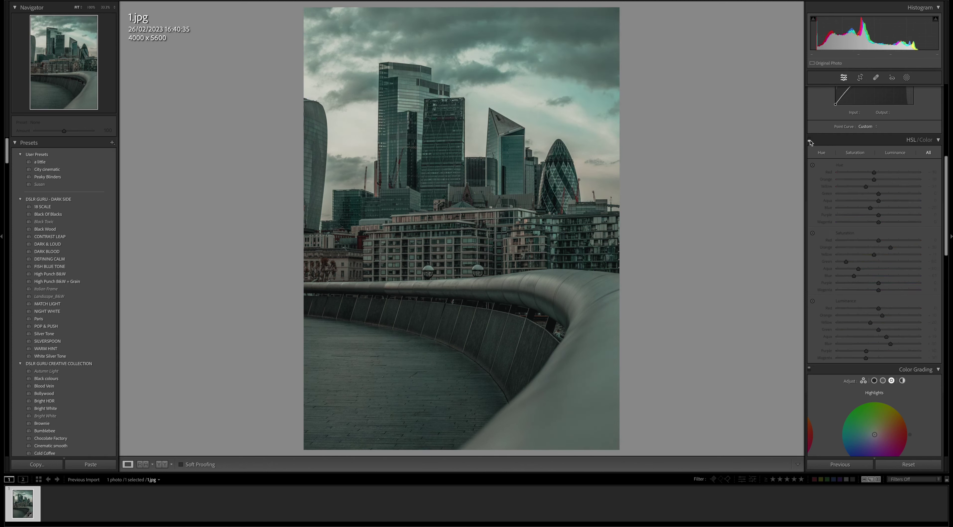
click(809, 142)
click(810, 140)
click(810, 140)
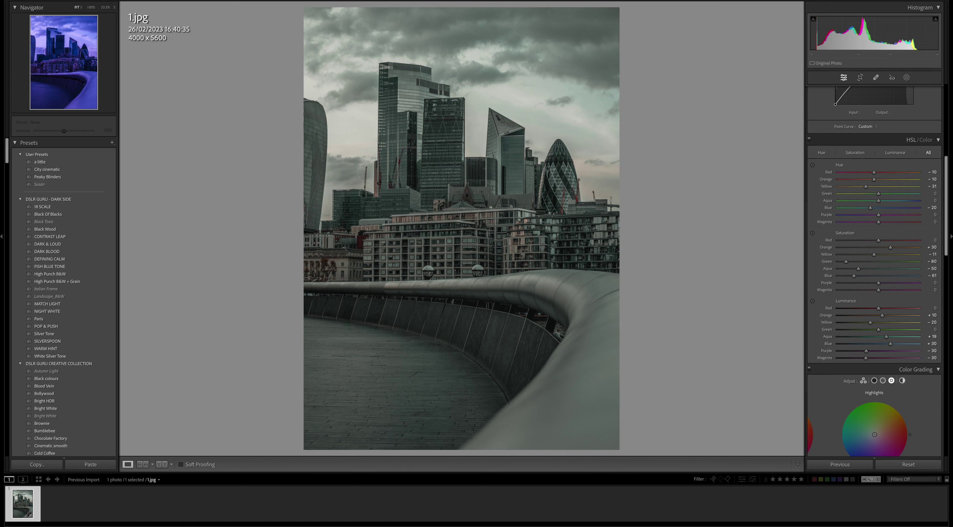
- Switch the colour grading to the shadows and tint them blue, at about hue 232 and saturation 31
scroll(912, 253, down, 5)
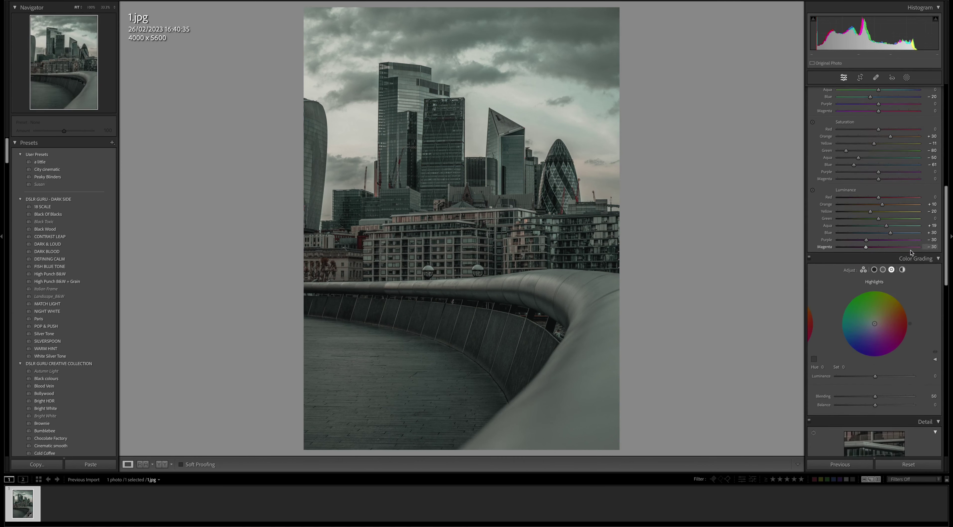
click(875, 204)
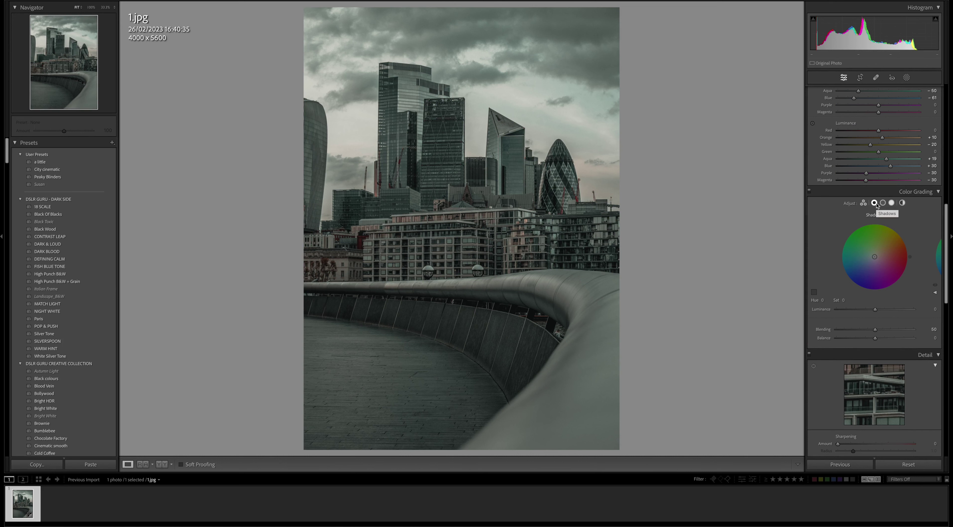
click(823, 301)
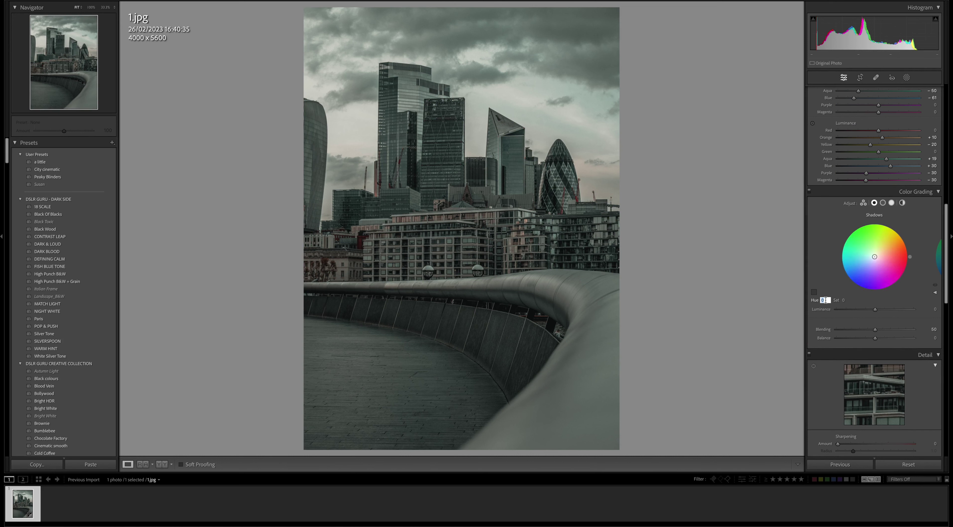
text(245)
key(Return)
drag(875, 262, 868, 265)
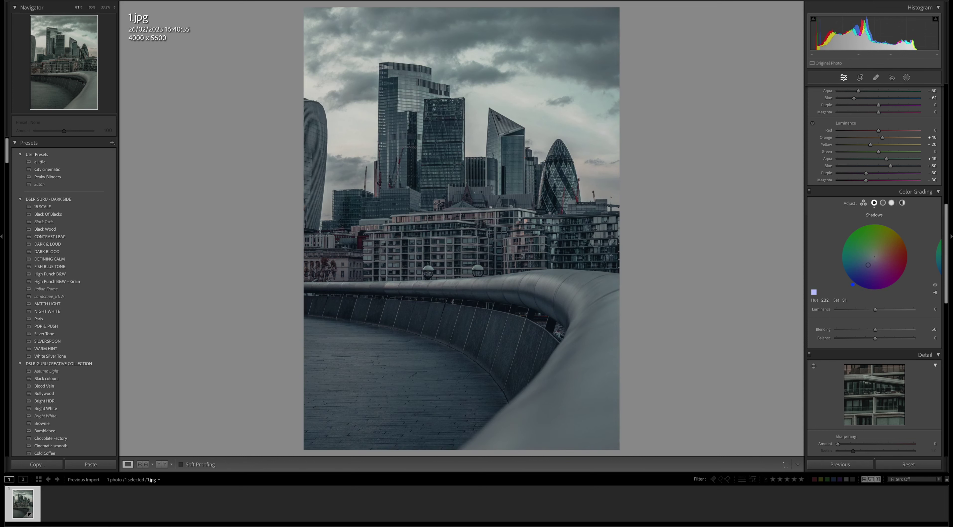
- Set the shadows' colour grading to hue 200, saturation 12 and luminance -80
click(825, 300)
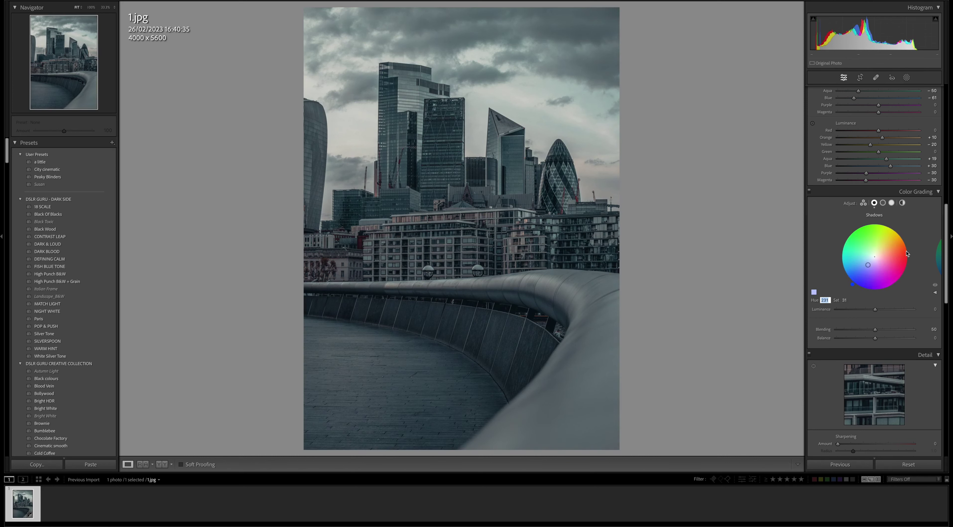
text(200)
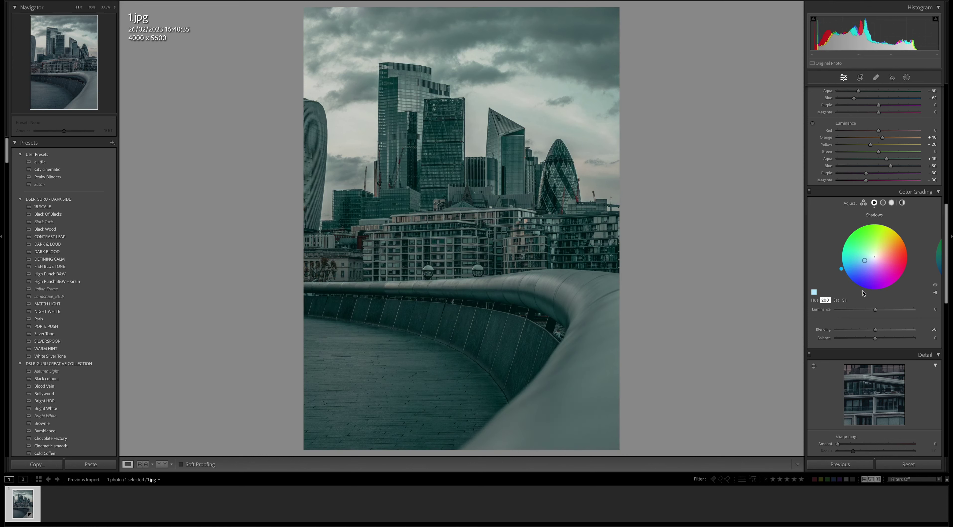
click(846, 300)
text(12)
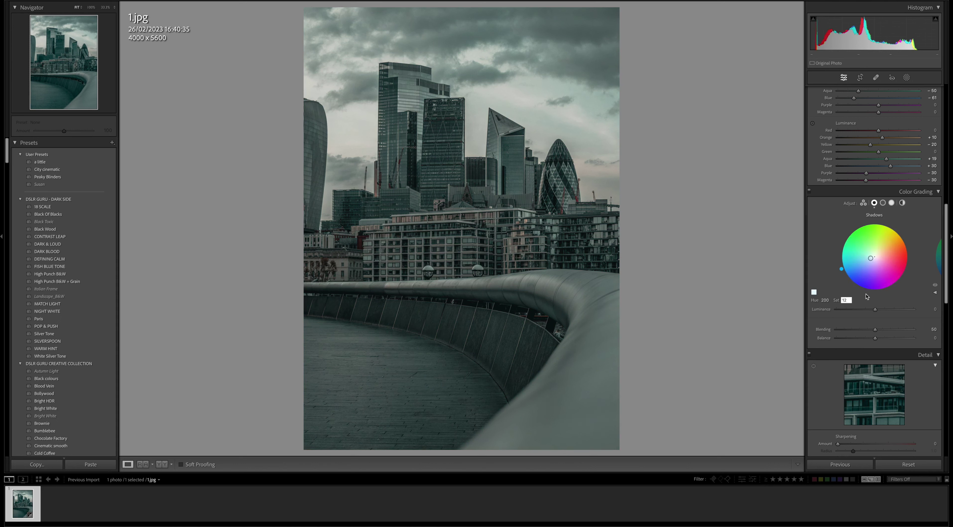
click(876, 309)
drag(877, 312, 846, 313)
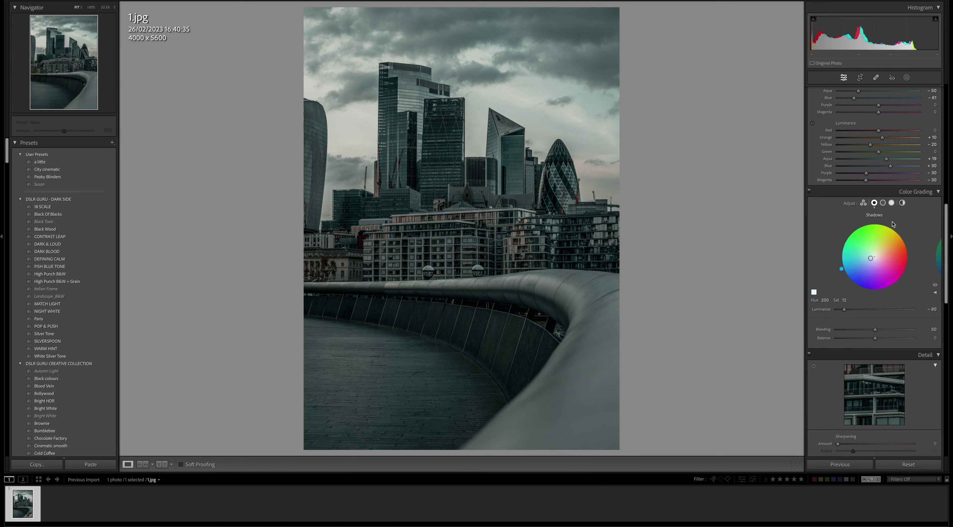
- Colour grade the midtones with hue 35, saturation 25 and luminance +30
click(883, 203)
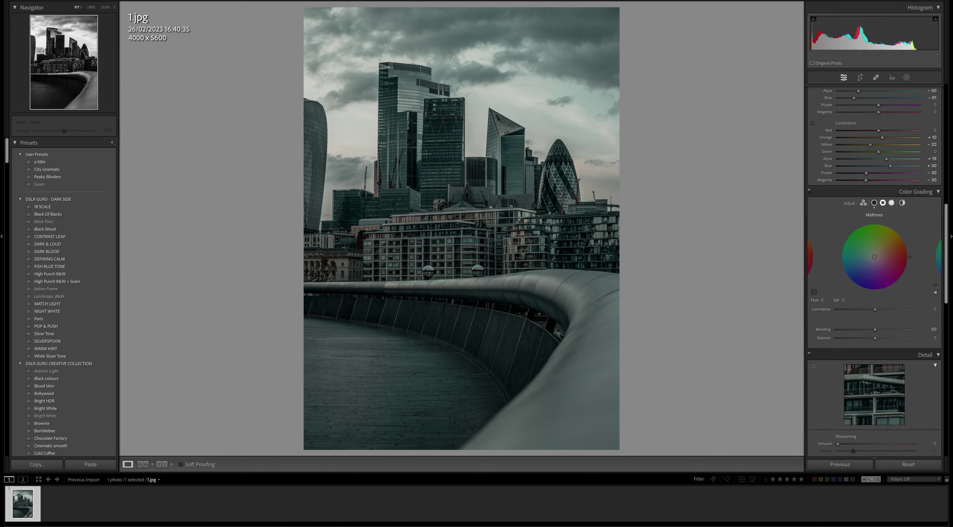
click(824, 300)
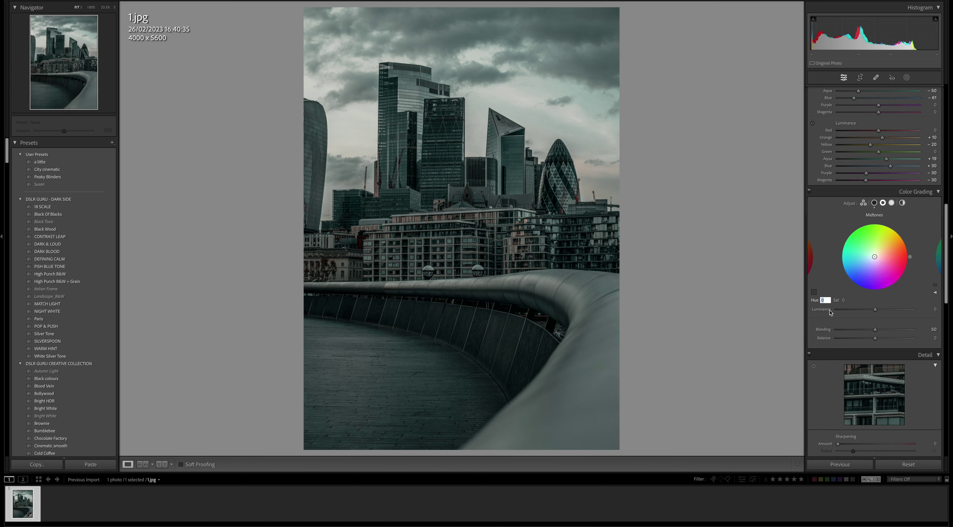
key(Tab)
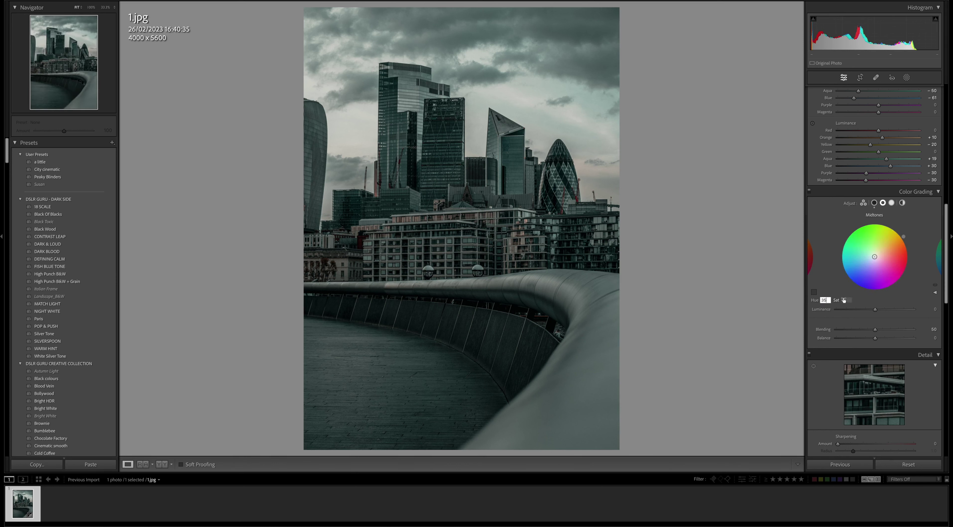
text(25)
key(Return)
drag(876, 308, 888, 309)
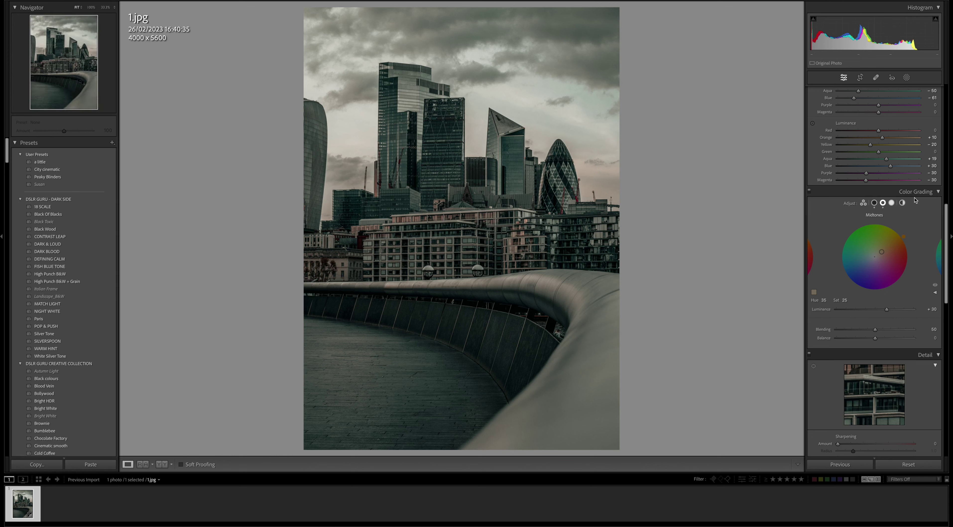
- Colour grade the highlights with hue 40, saturation 15 and luminance +40
click(892, 203)
click(823, 301)
text(40)
key(Tab)
text(15)
key(Return)
drag(879, 310, 893, 313)
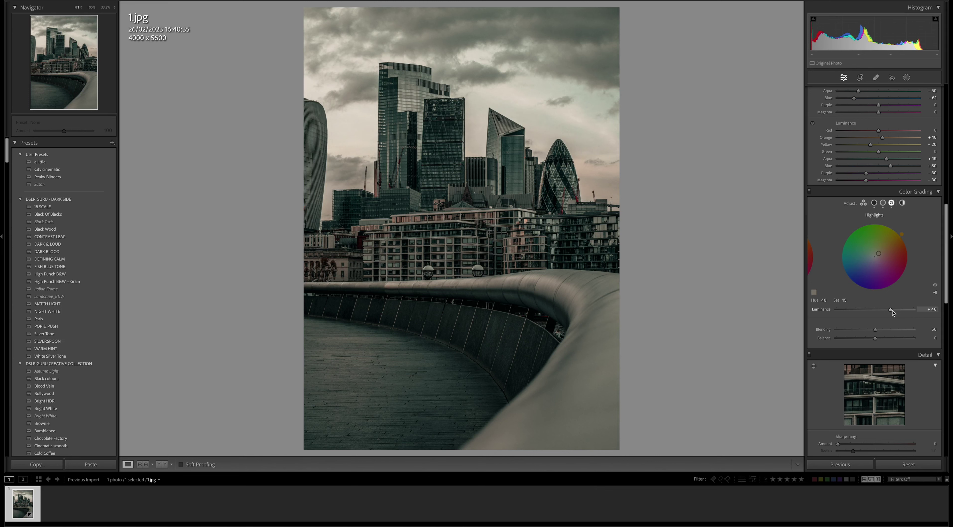
- Switch the colour grading off and back on to examine its effect on the photo
scroll(894, 311, down, 3)
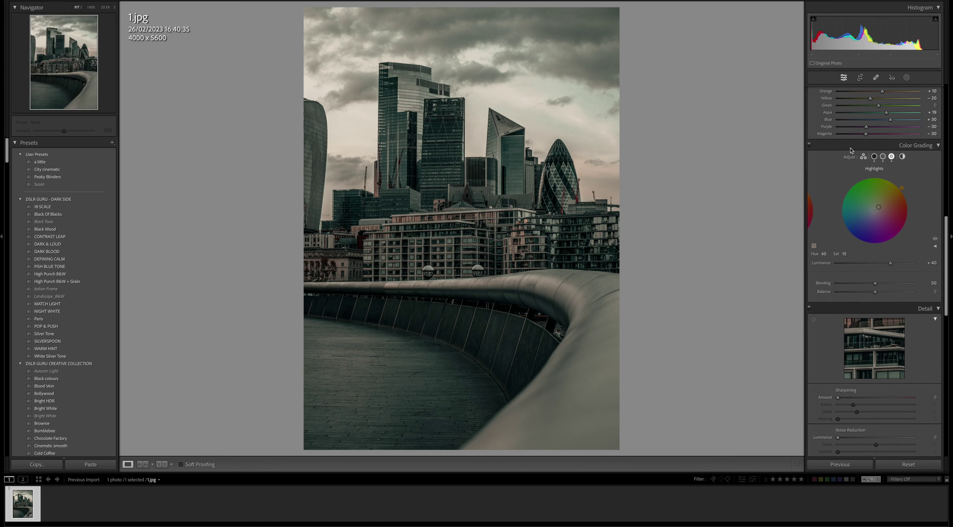
click(810, 145)
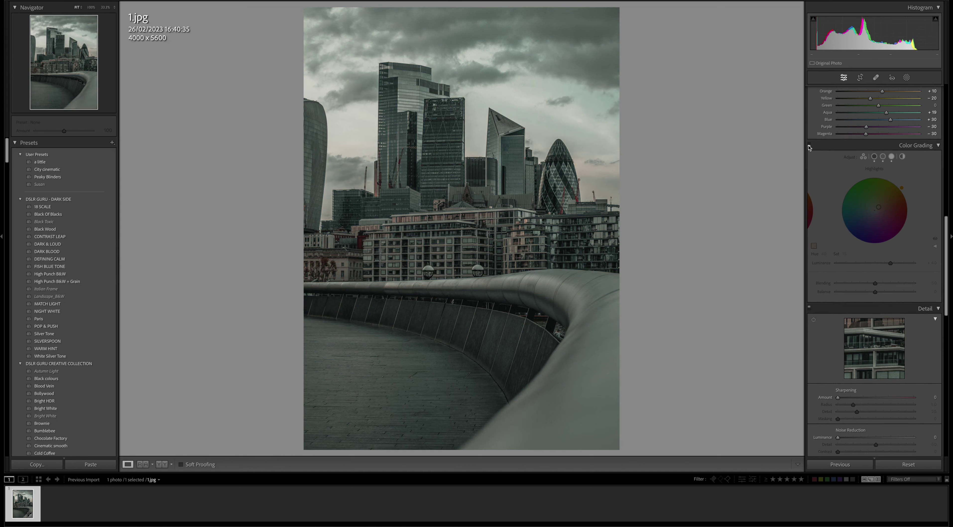
click(809, 145)
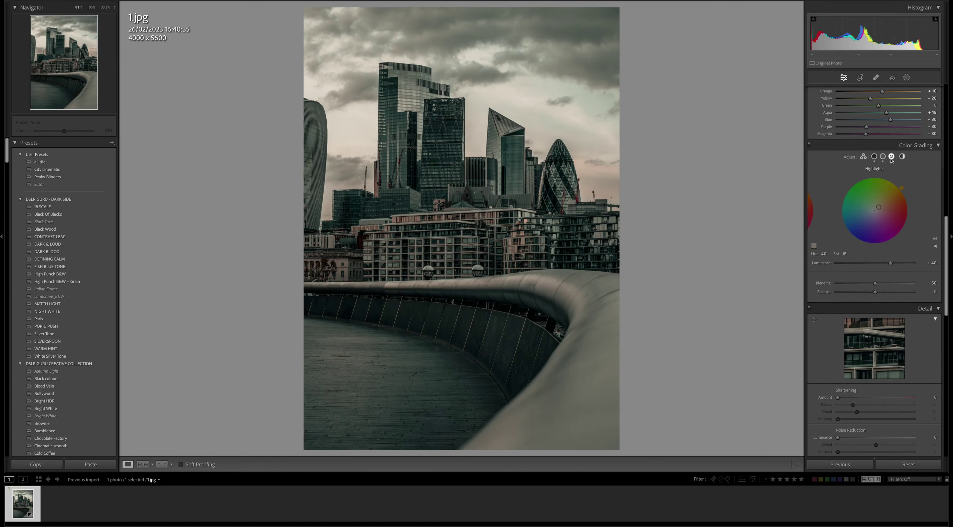
- Review the colour grading values of the shadows, midtones and highlights, ending on the shadows
click(882, 157)
click(874, 157)
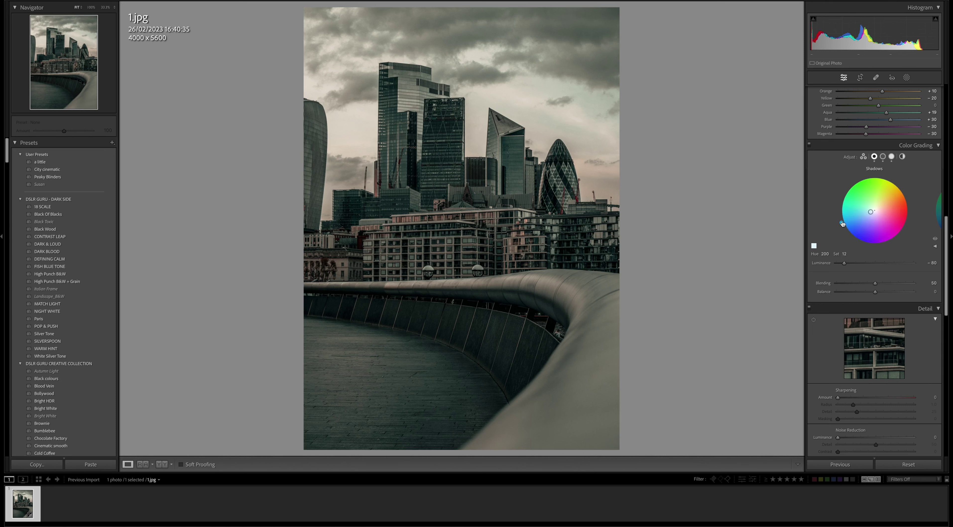
click(883, 157)
click(892, 157)
click(883, 157)
click(893, 157)
click(875, 156)
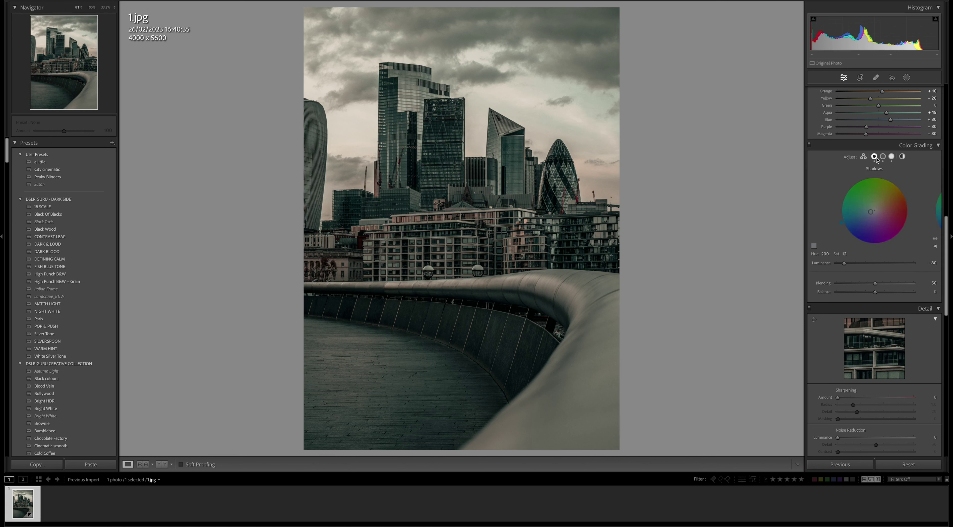
click(884, 157)
click(892, 157)
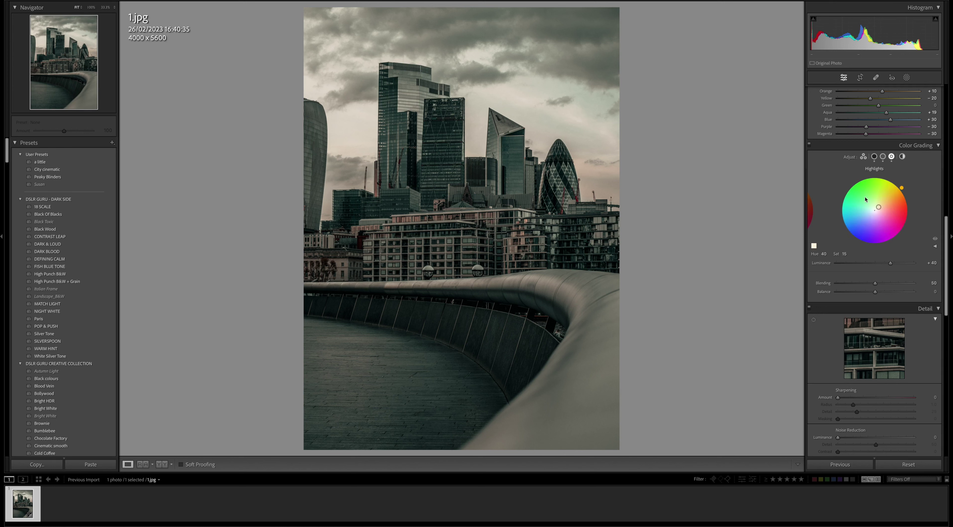
click(875, 156)
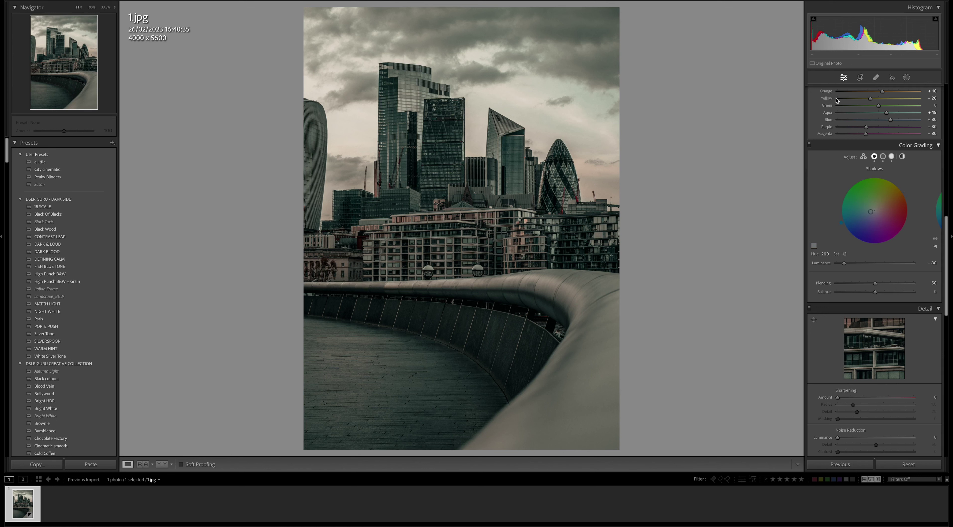
- Compare the photo once more without and with the colour grading, leaving the grading enabled
click(809, 144)
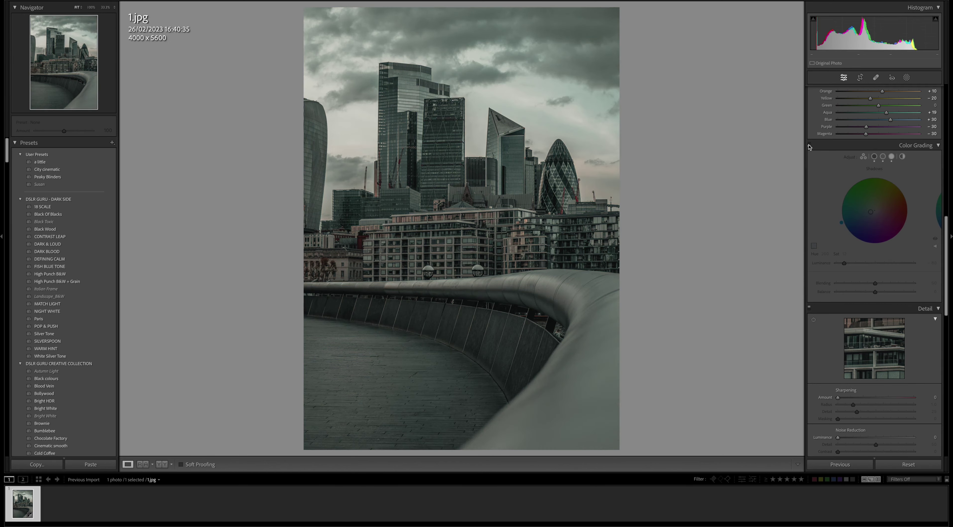
click(809, 144)
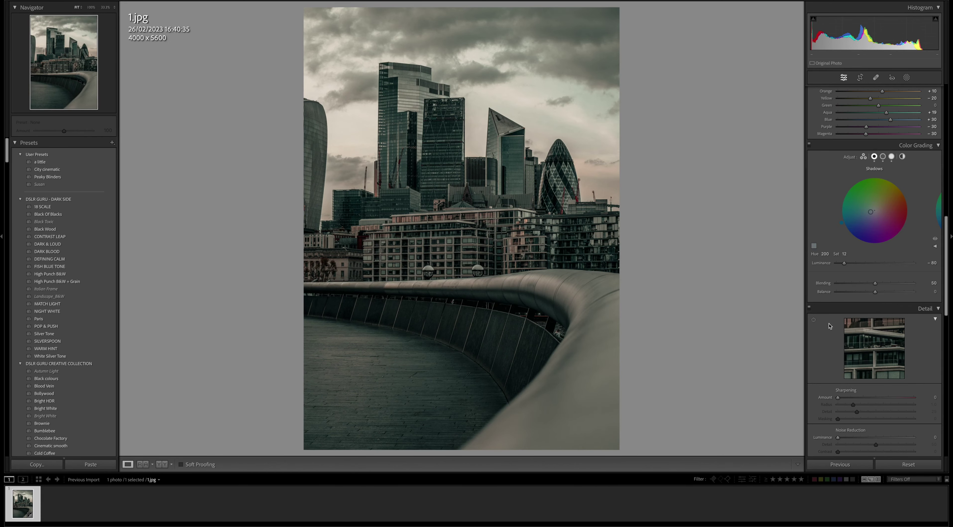
scroll(833, 329, down, 5)
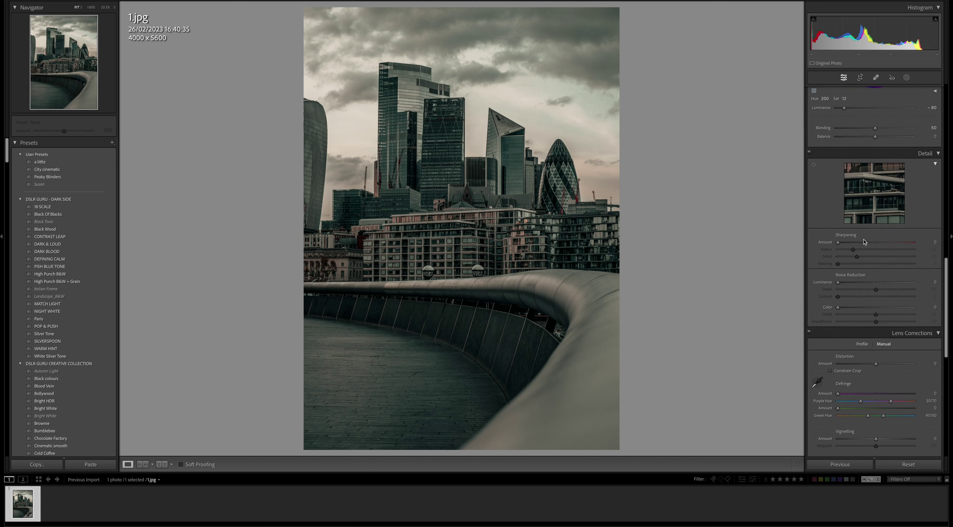
- Set the sharpening amount to 25, luminance noise reduction to 15, and add a slight amount of colour noise reduction
drag(840, 243, 852, 244)
scroll(893, 248, down, 4)
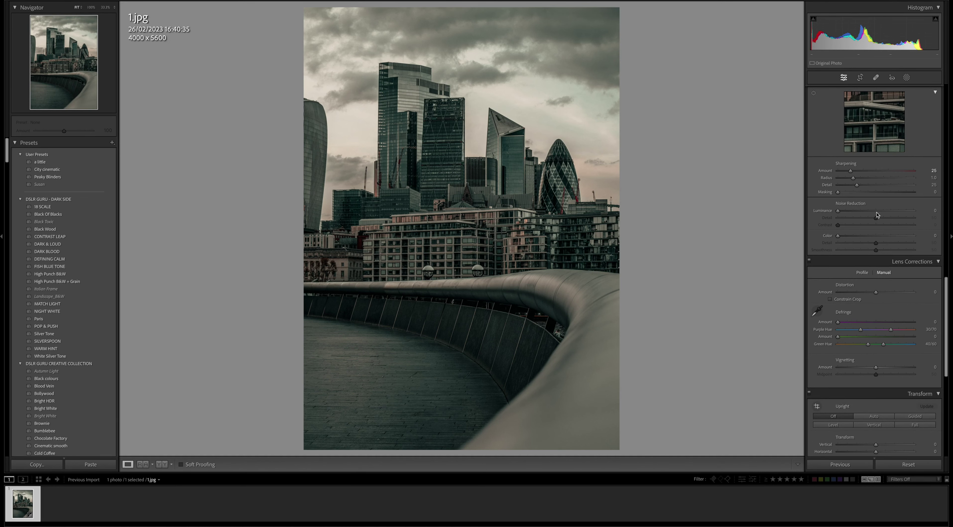
drag(839, 210, 851, 211)
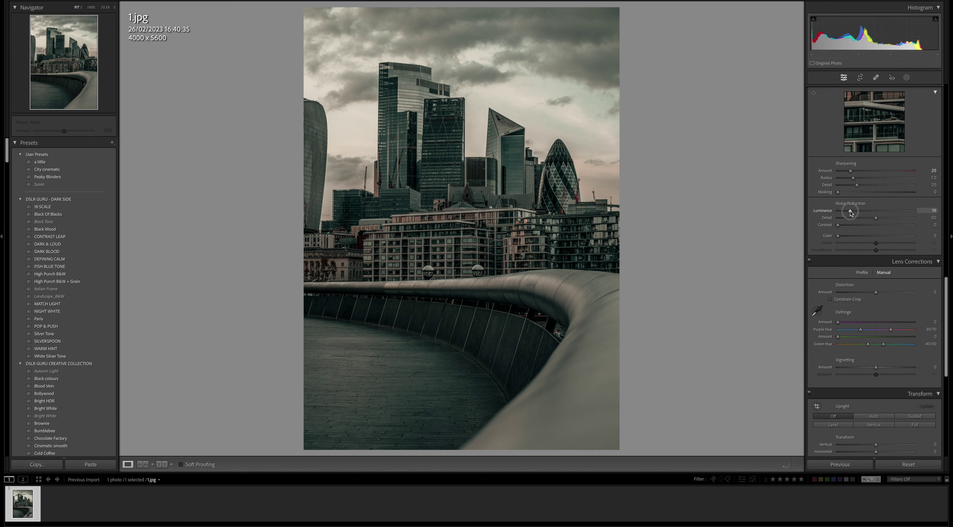
drag(850, 212, 850, 212)
drag(839, 237, 852, 237)
- Compare the original and edited photo side by side and review the basic, tone curve and HSL settings
scroll(851, 237, down, 5)
scroll(851, 238, up, 10)
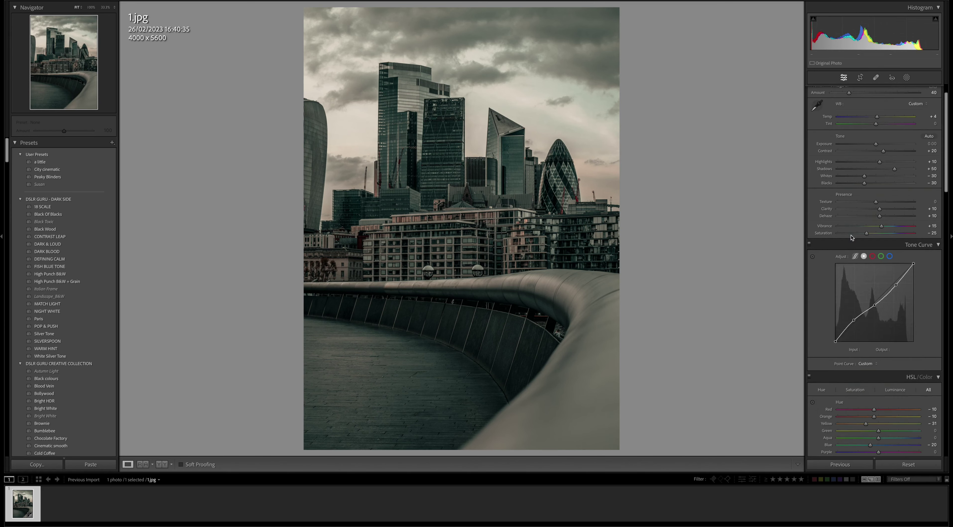
scroll(851, 238, up, 1)
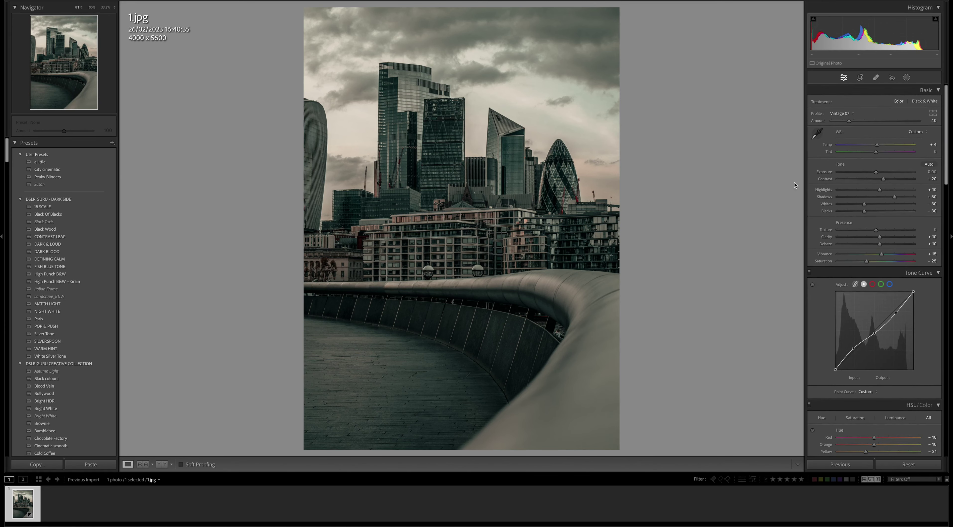
key(y)
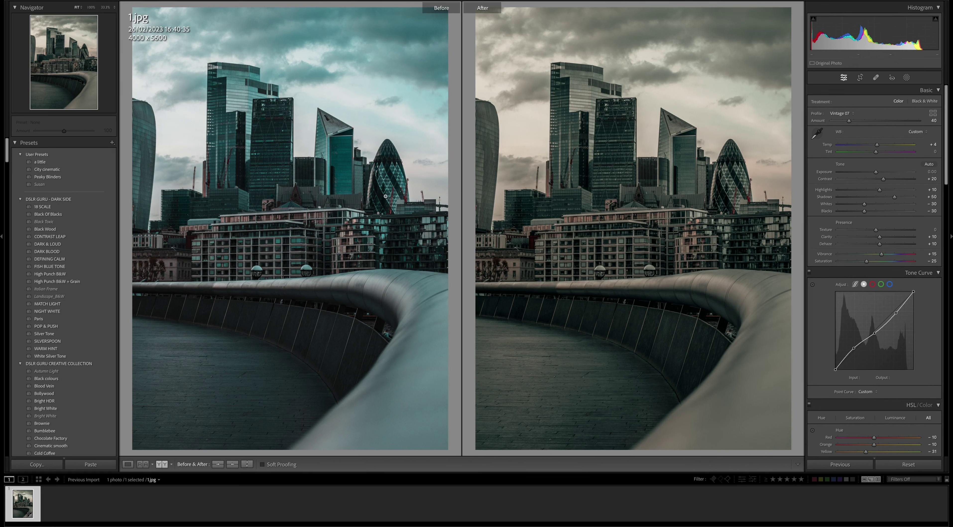
scroll(842, 253, down, 5)
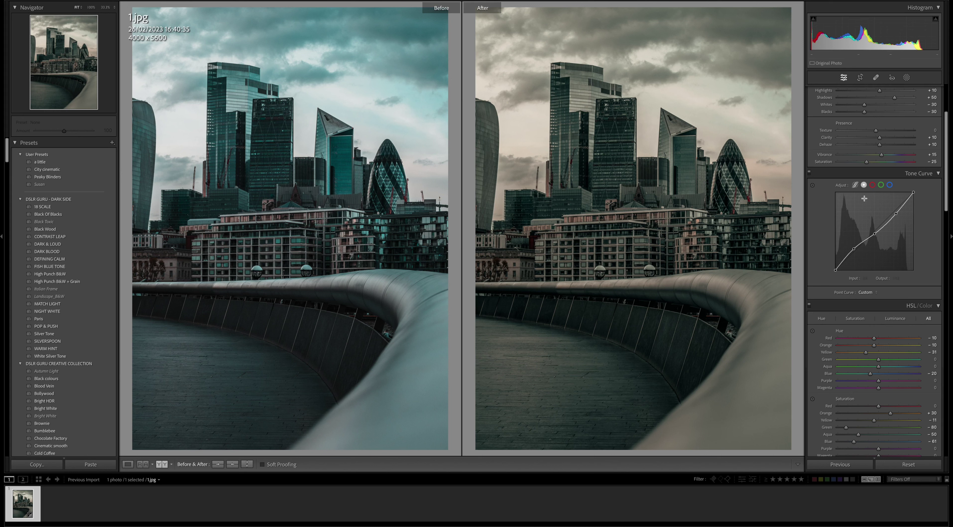
scroll(860, 329, down, 1)
scroll(860, 329, down, 10)
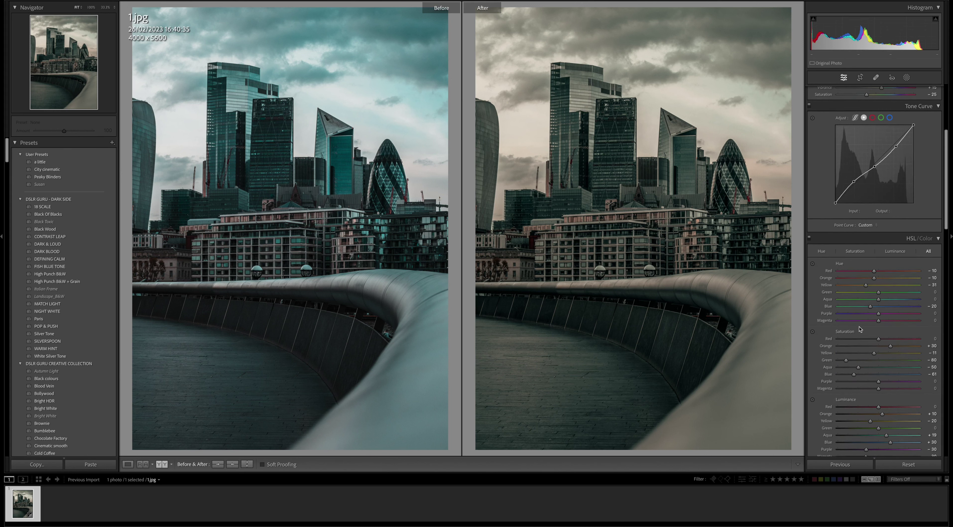
scroll(860, 329, down, 1)
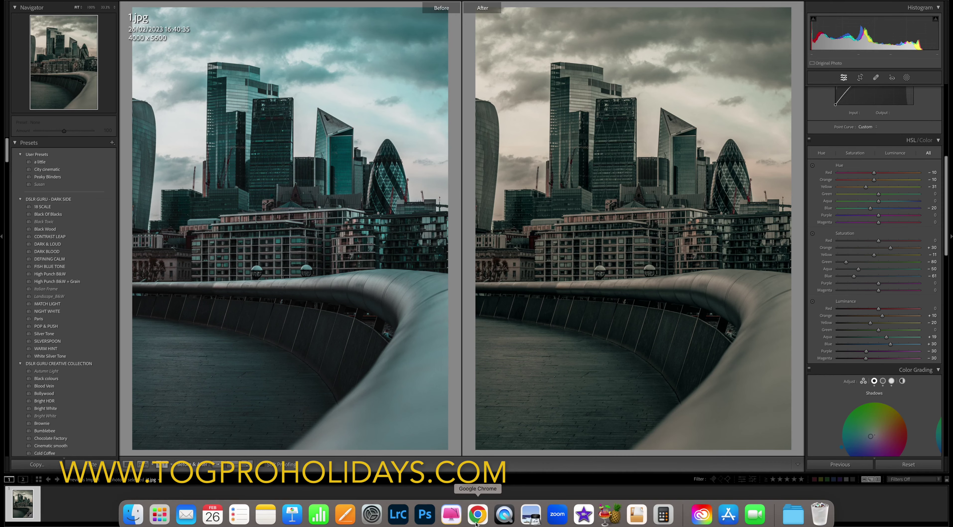
- Switch to Google Chrome and look through the holidays offered on the Tog Pro photography holidays page
click(476, 523)
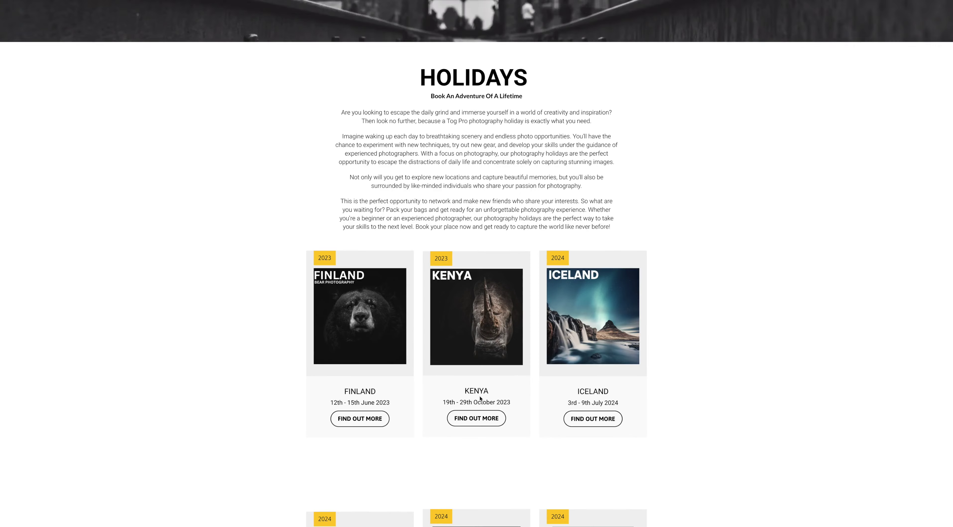
scroll(480, 399, down, 3)
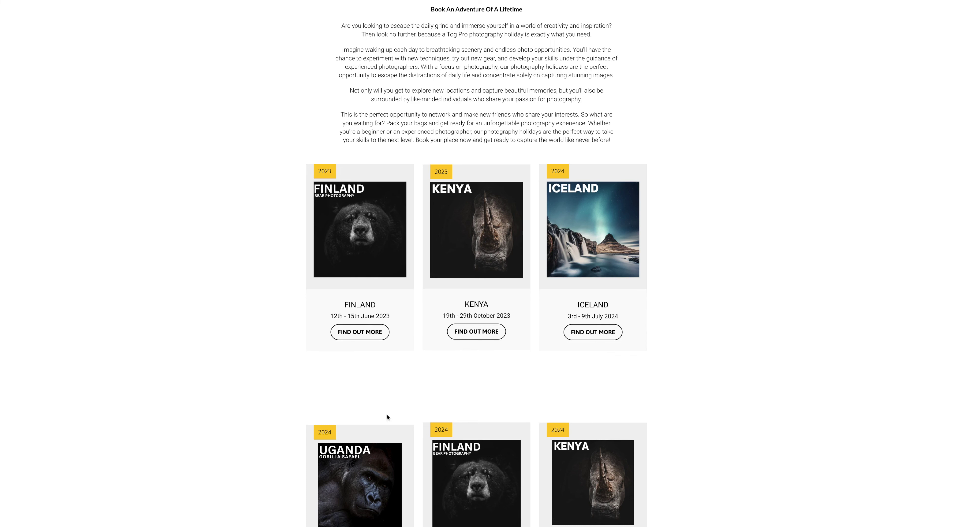
scroll(733, 373, down, 5)
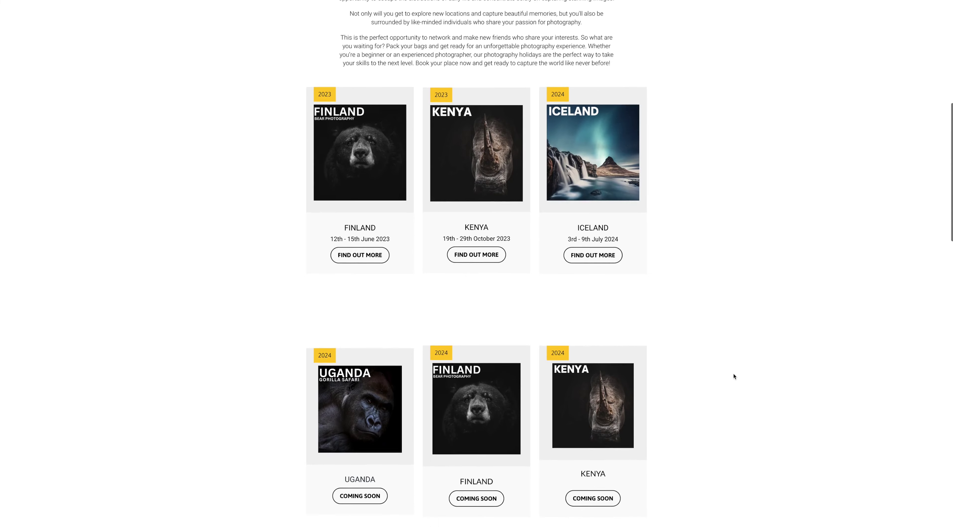
scroll(733, 373, down, 4)
scroll(734, 373, up, 8)
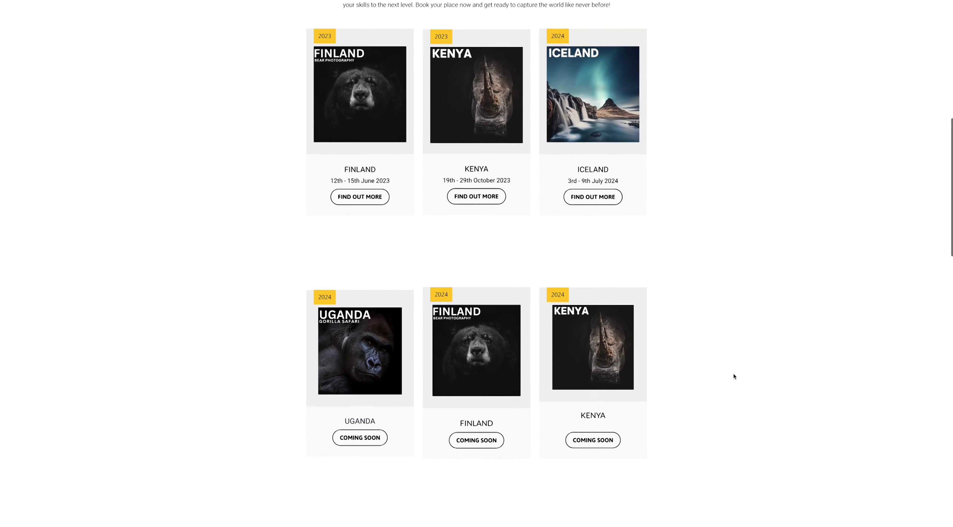
scroll(734, 374, up, 10)
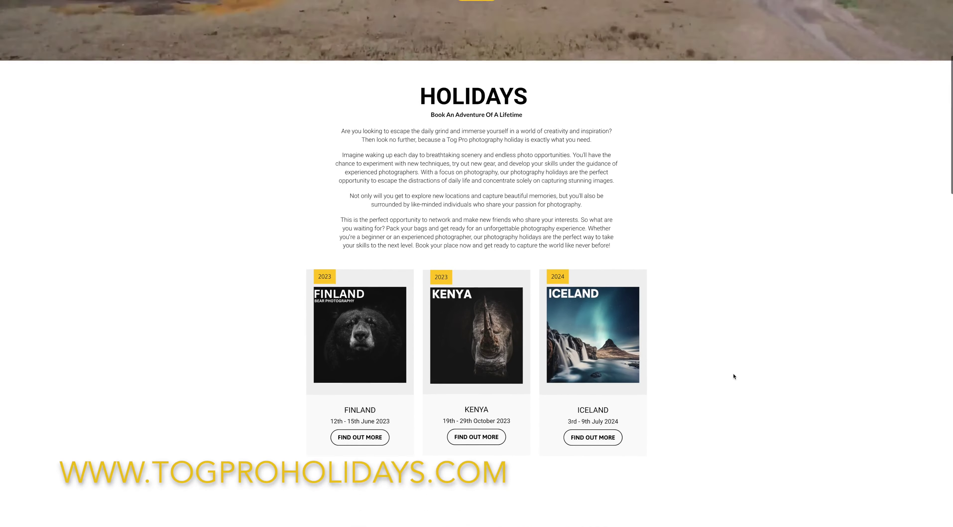
scroll(735, 376, down, 1)
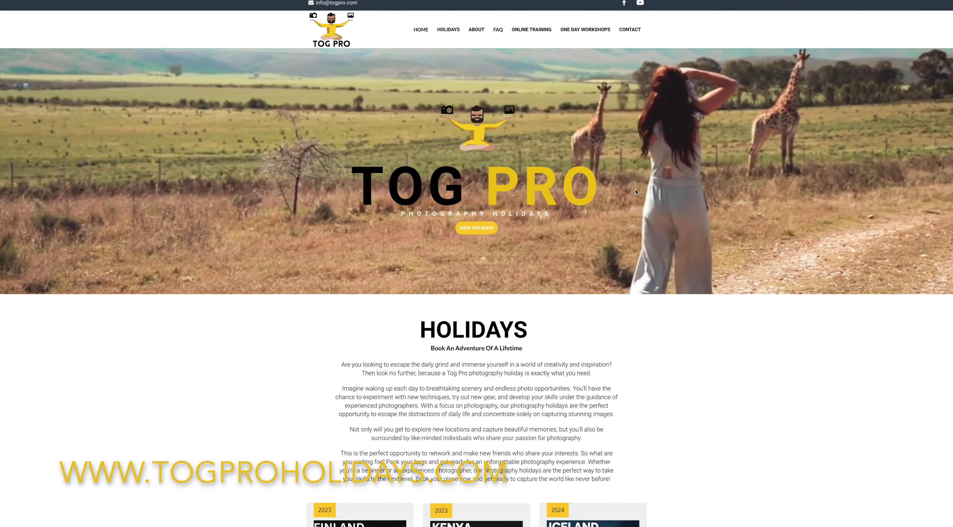